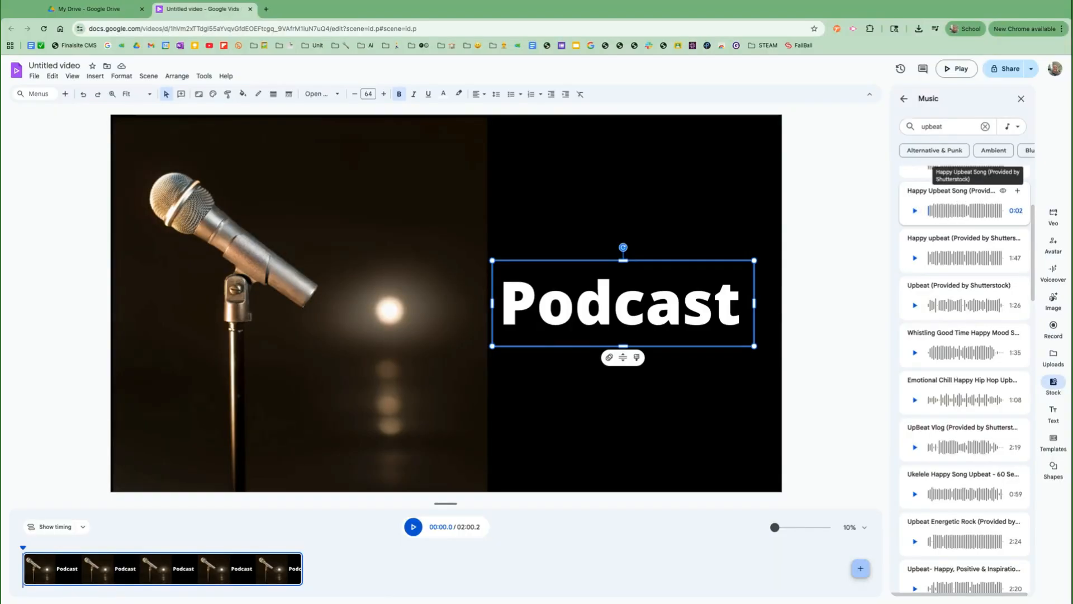
- Add Happy Upbeat Song to the timeline, aligned with the start of the video, and zoom in
left_click_drag(961, 196, 38, 582)
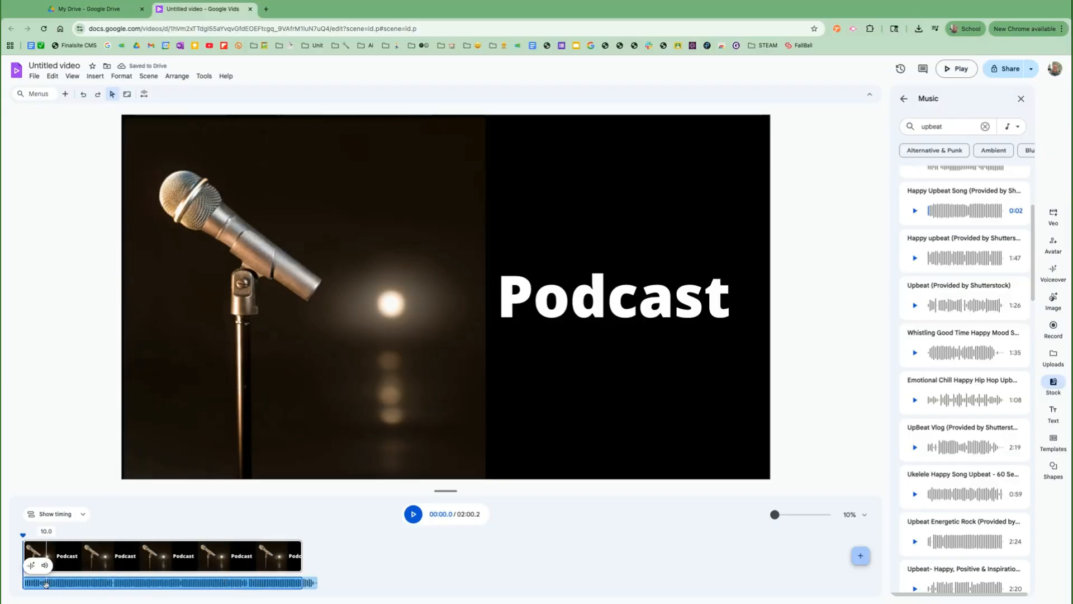
left_click_drag(46, 585, 59, 583)
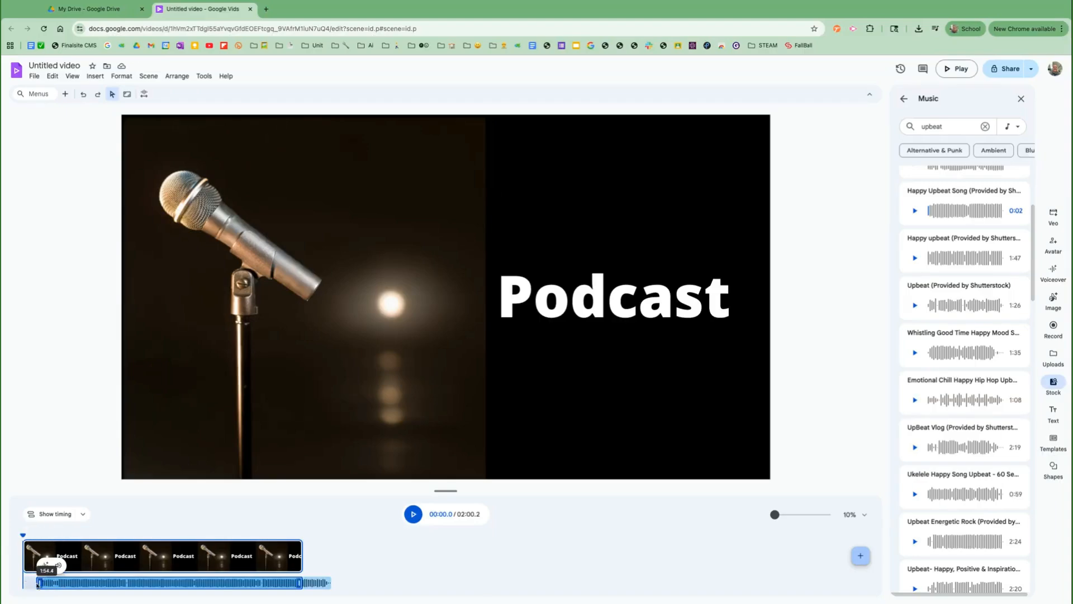
left_click_drag(85, 584, 71, 584)
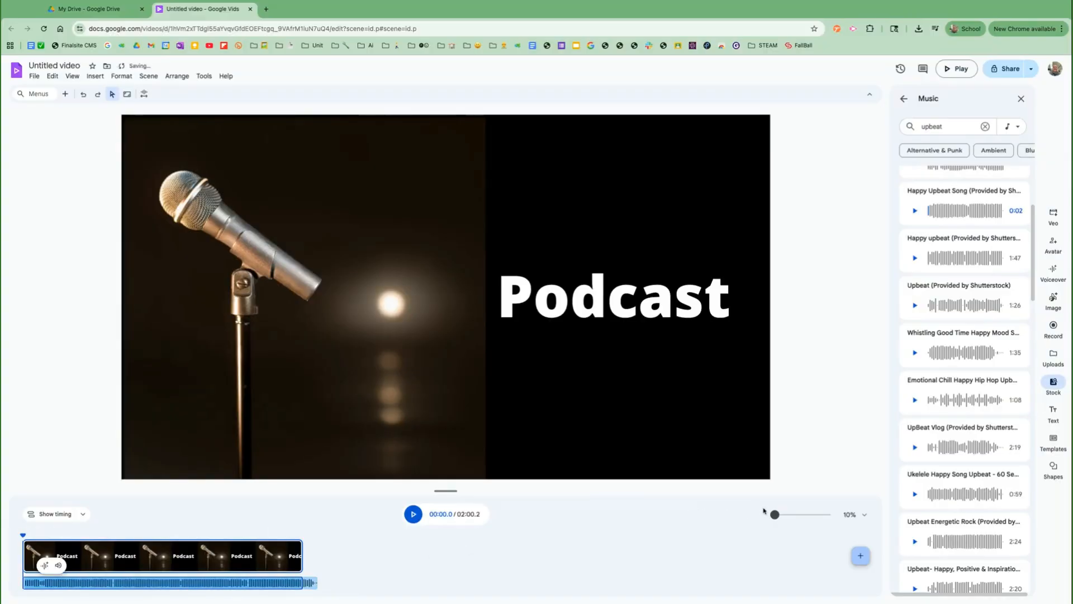
left_click_drag(774, 514, 774, 515)
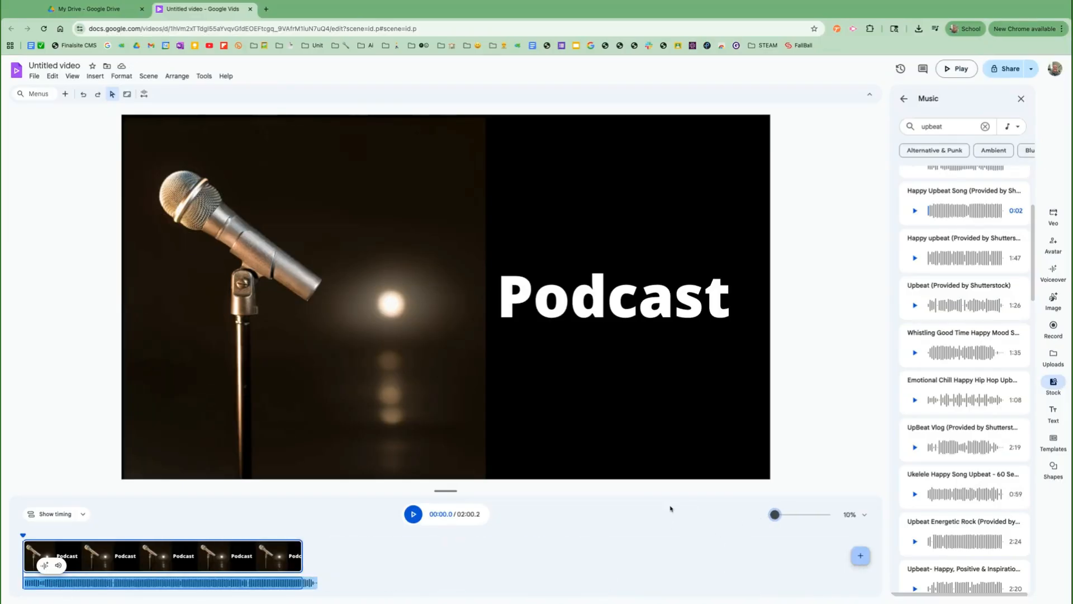
- Switch the recording options from Camera to Voiceover and start the voiceover recorder
left_click(1054, 328)
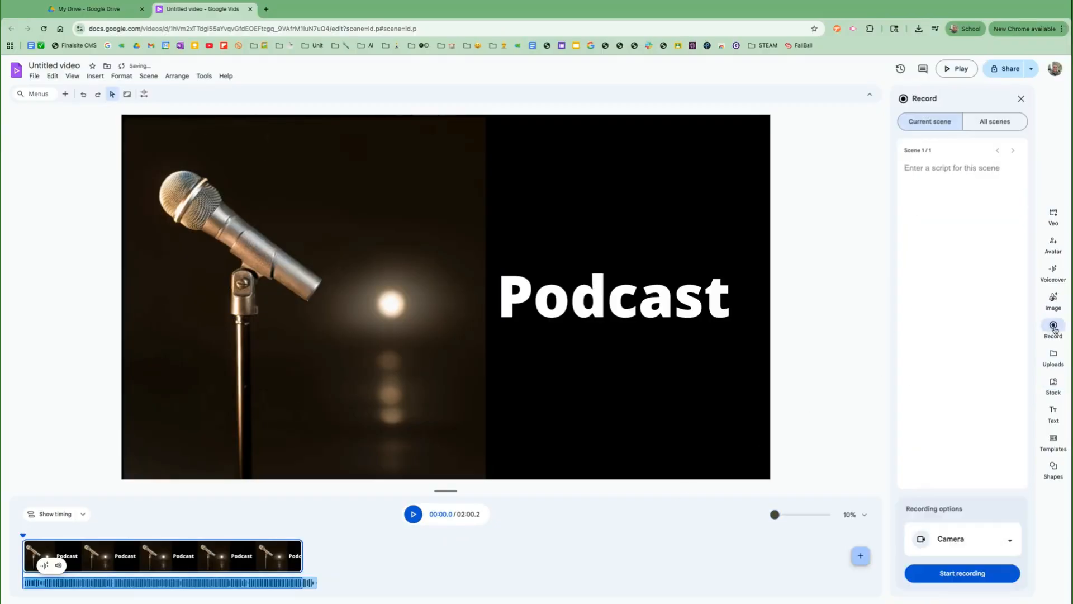
left_click(1003, 540)
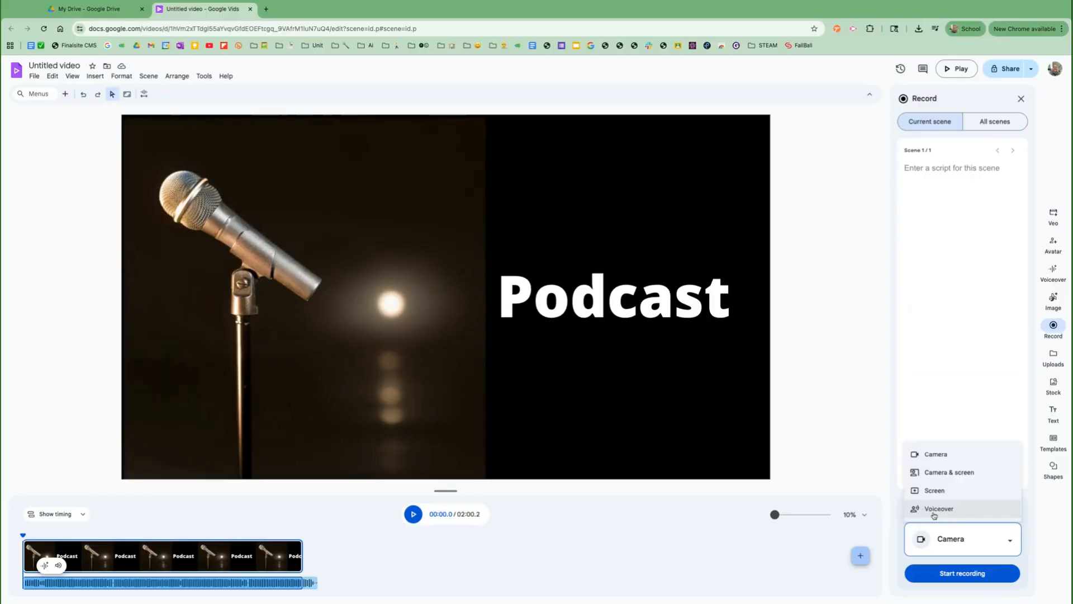
left_click(932, 509)
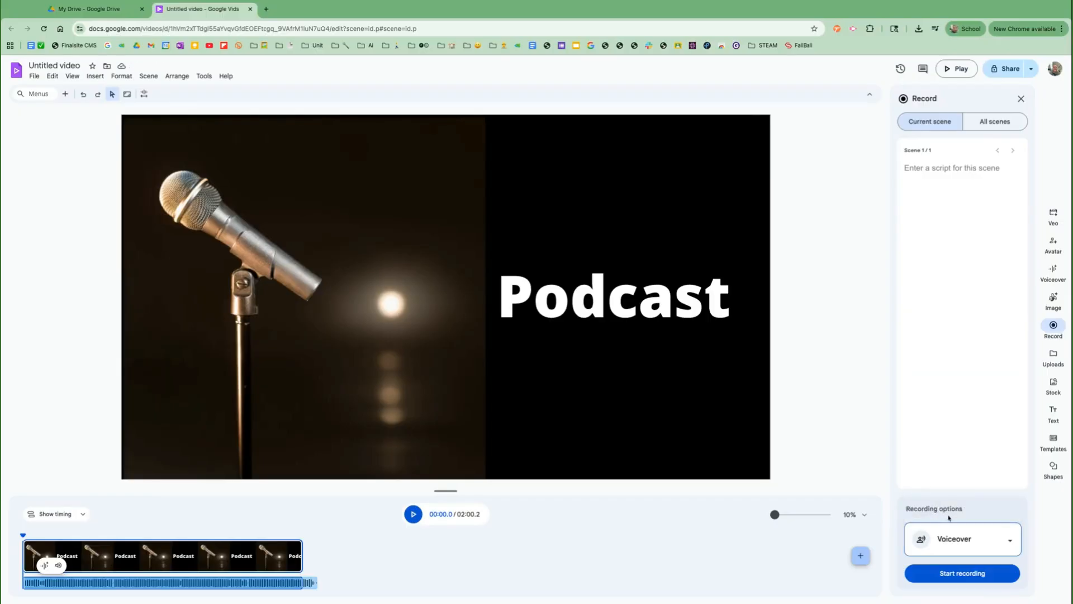
left_click(950, 575)
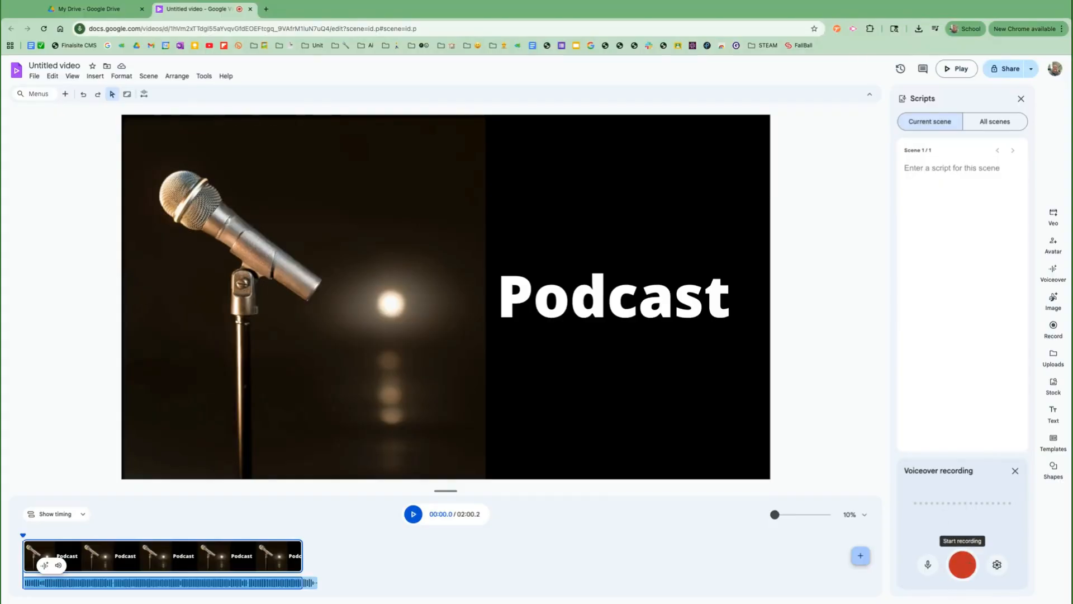
- Record a 3-second voiceover, preview it, and insert it into the timeline
left_click(962, 564)
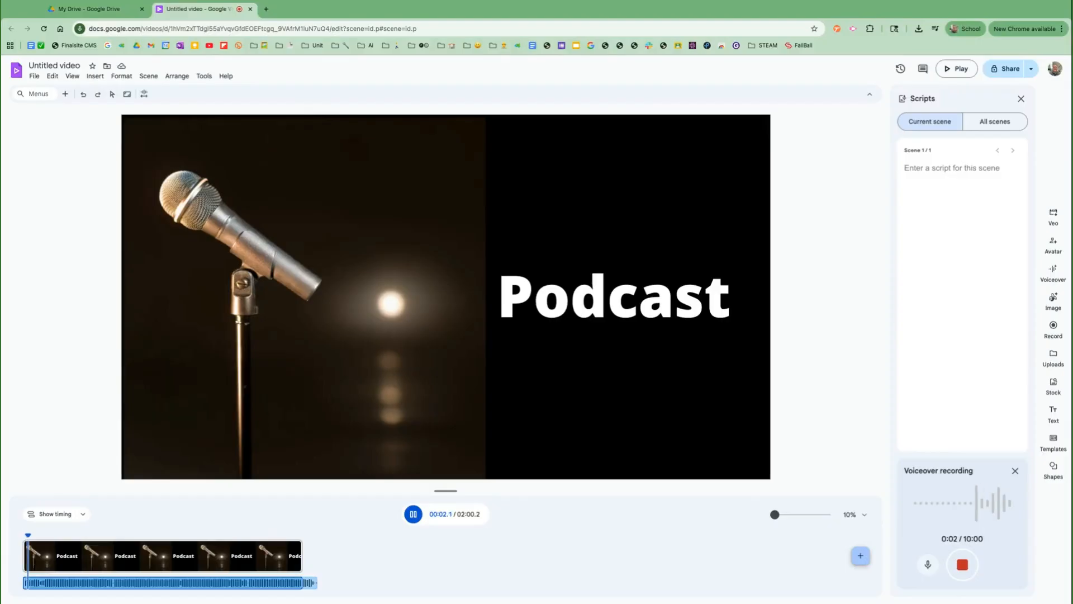
left_click(962, 564)
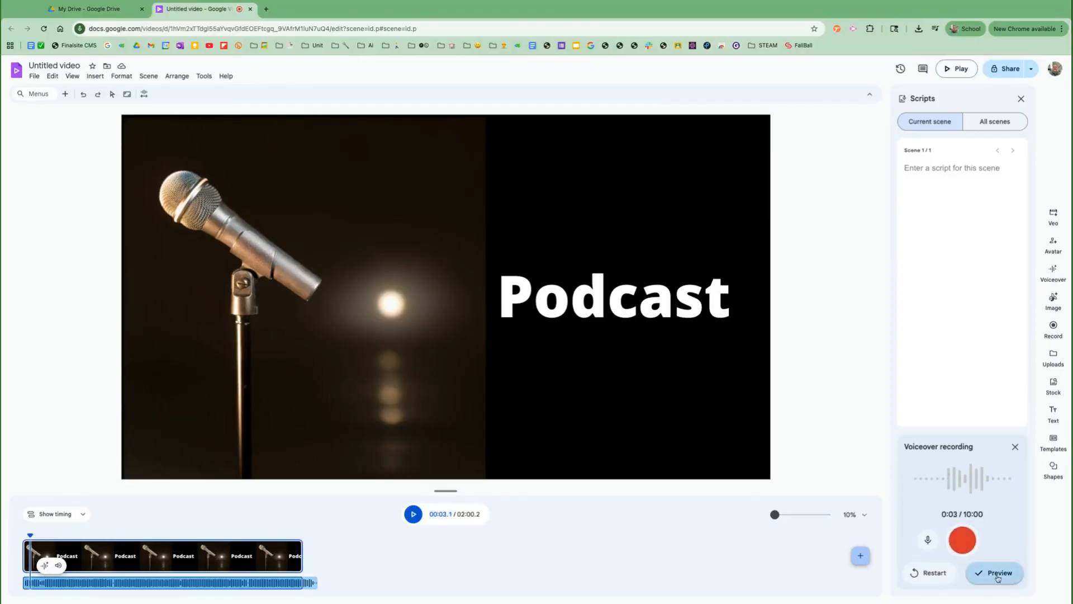
left_click(993, 573)
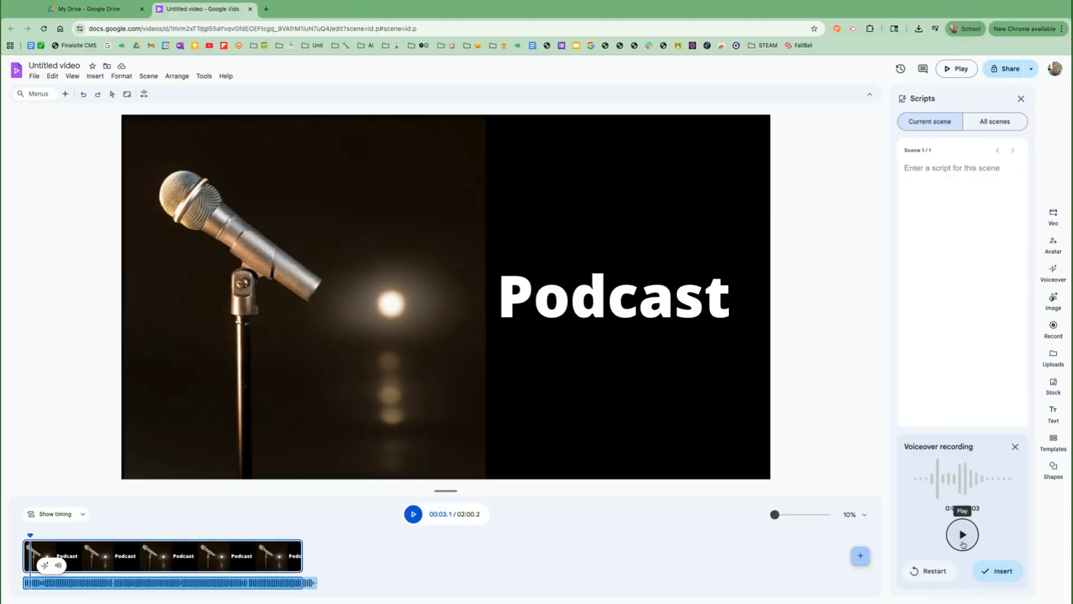
left_click(989, 569)
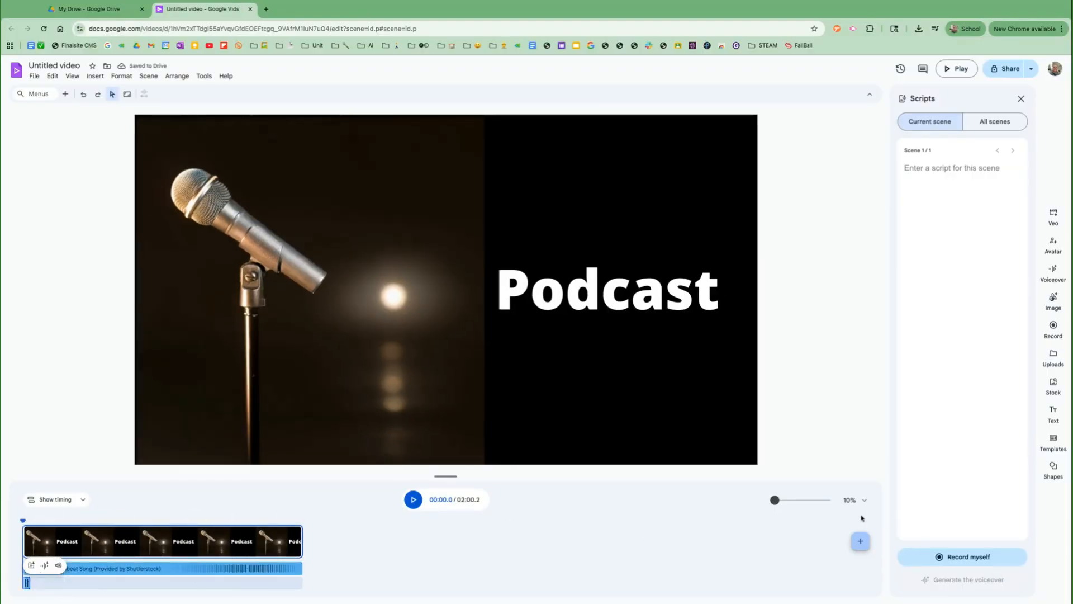
- Zoom the timeline to 110% and play back the music with the voiceover
left_click_drag(775, 501, 801, 501)
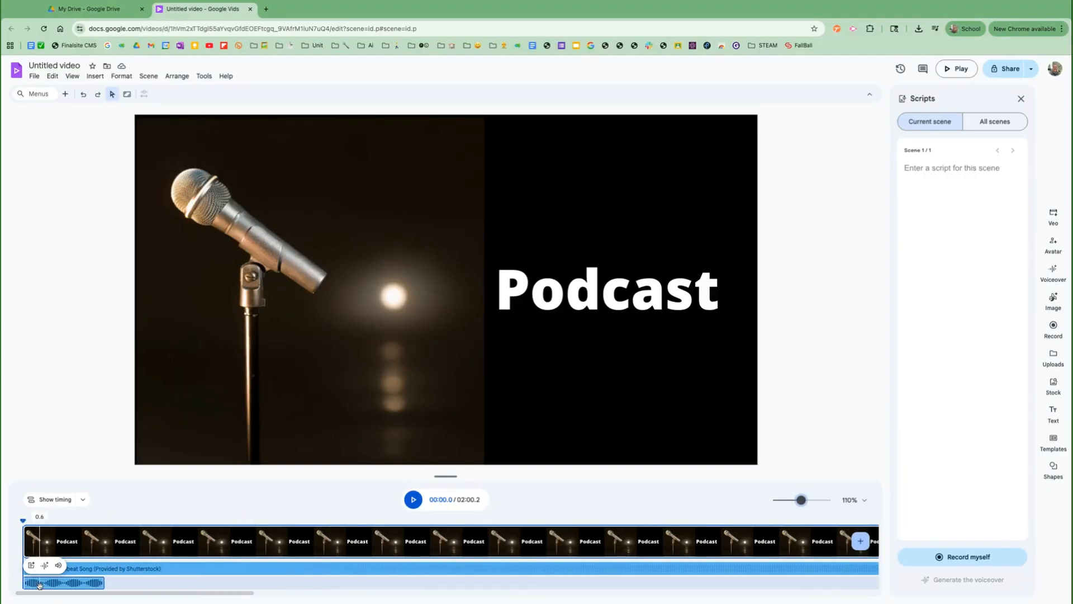
mouse_move(47, 584)
left_mouse_down()
mouse_move(80, 584)
mouse_move(48, 584)
left_mouse_up()
left_click(413, 499)
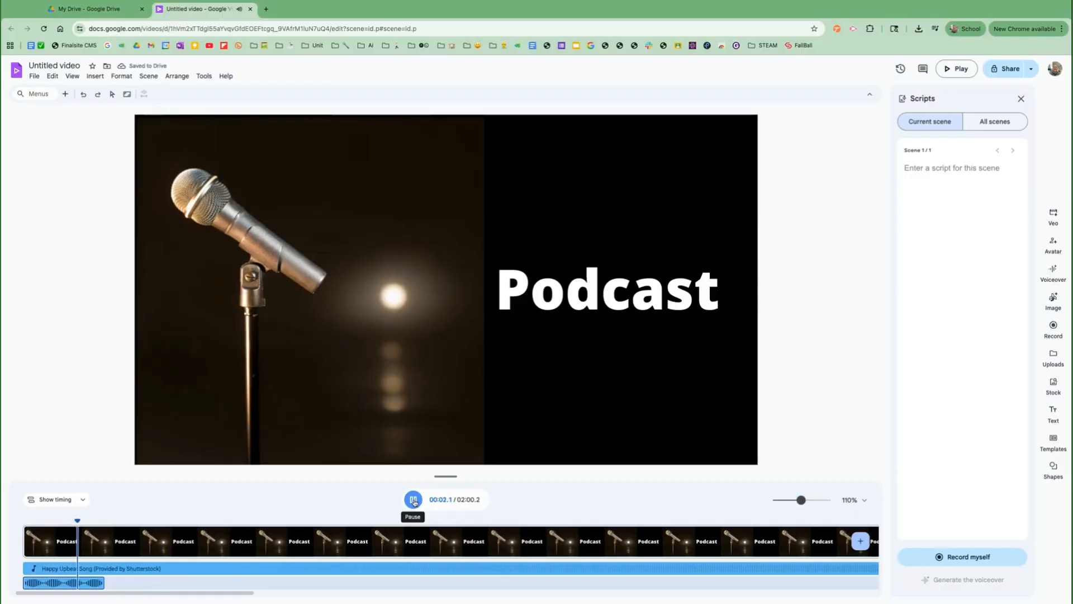
left_click(414, 500)
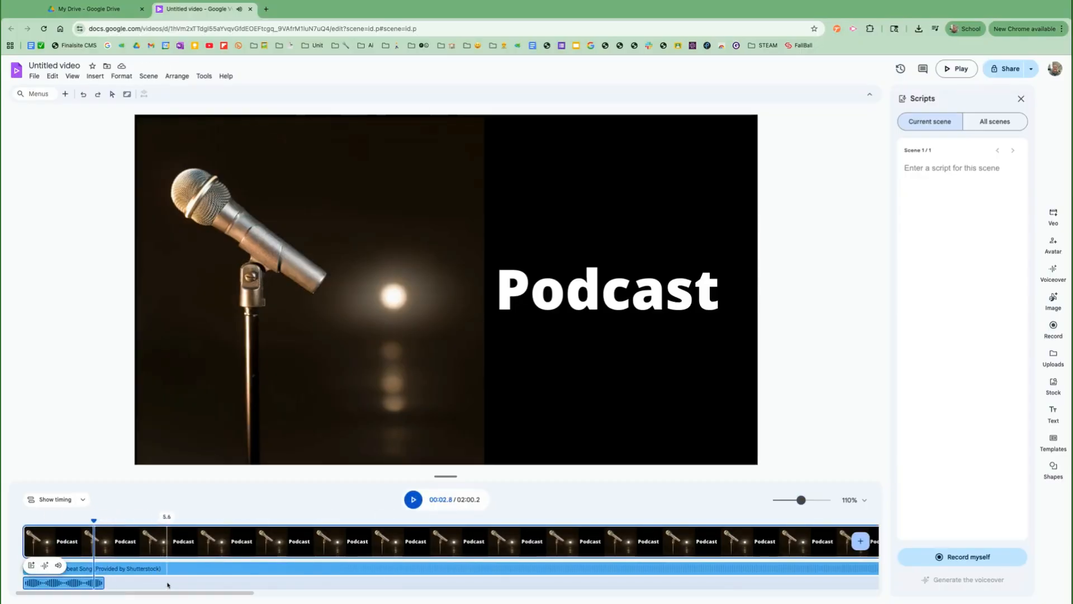
- Select the upbeat music track and bring up its sound settings
left_click(152, 570)
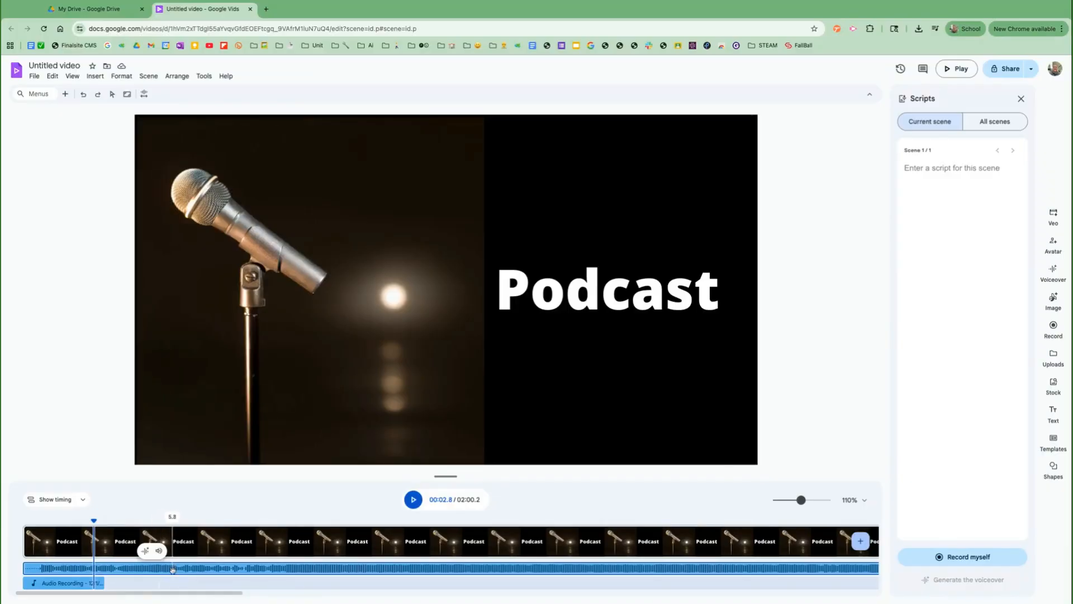
left_click(72, 582)
left_click(146, 571)
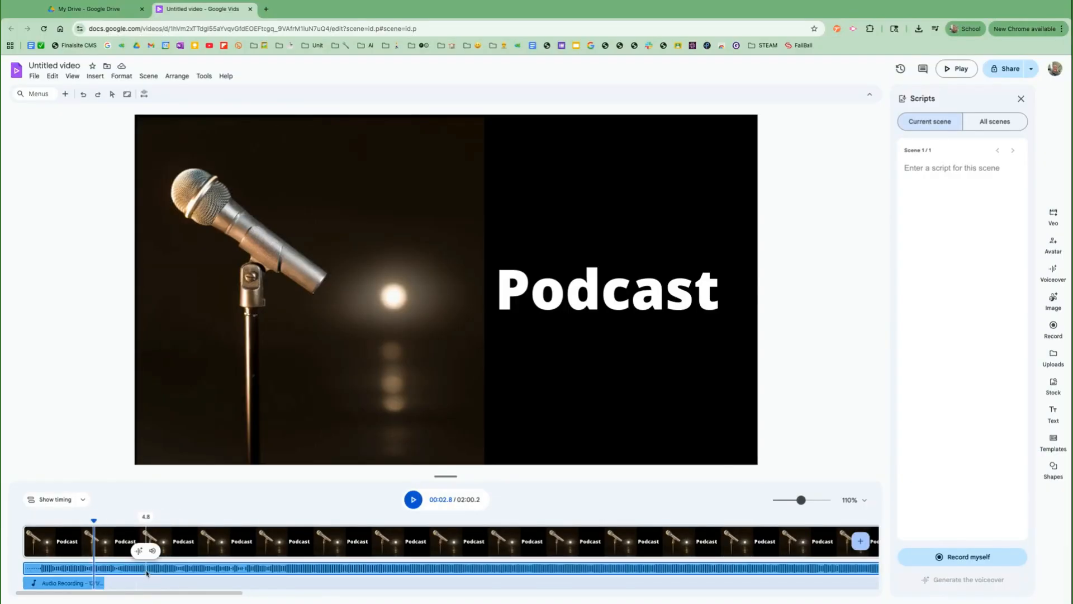
left_click(153, 551)
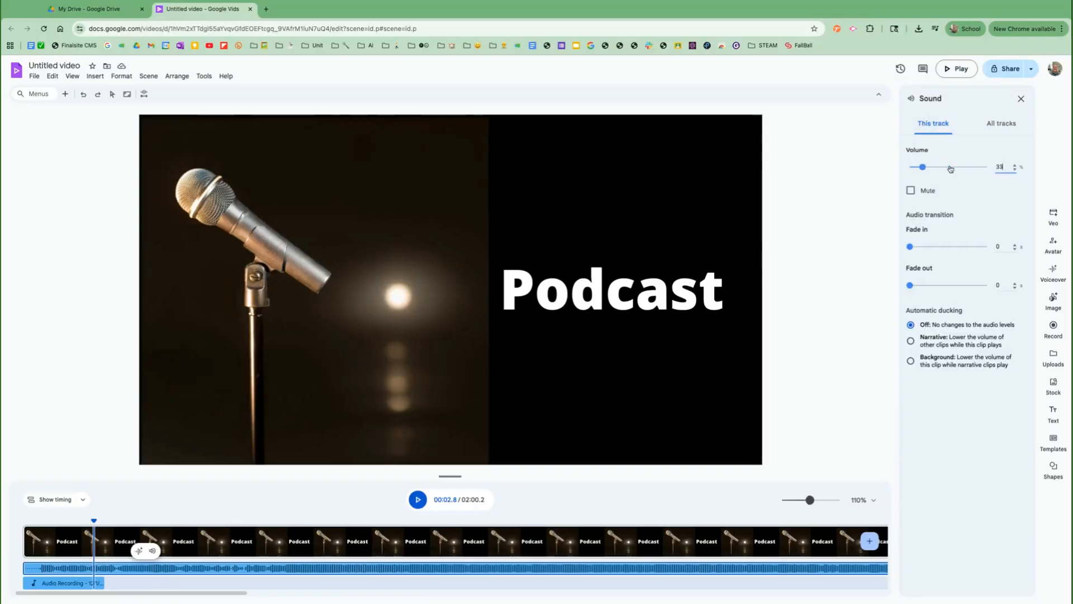
- Set the music volume to 40, then put the playhead at 3.4 seconds and bring up recording
key("Up")
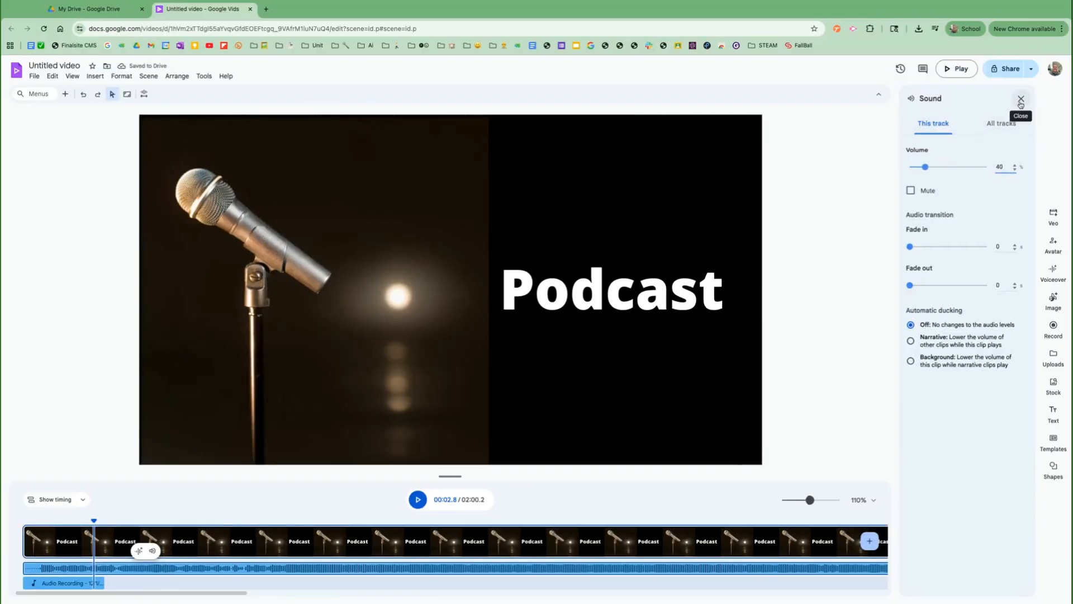
left_click(1021, 101)
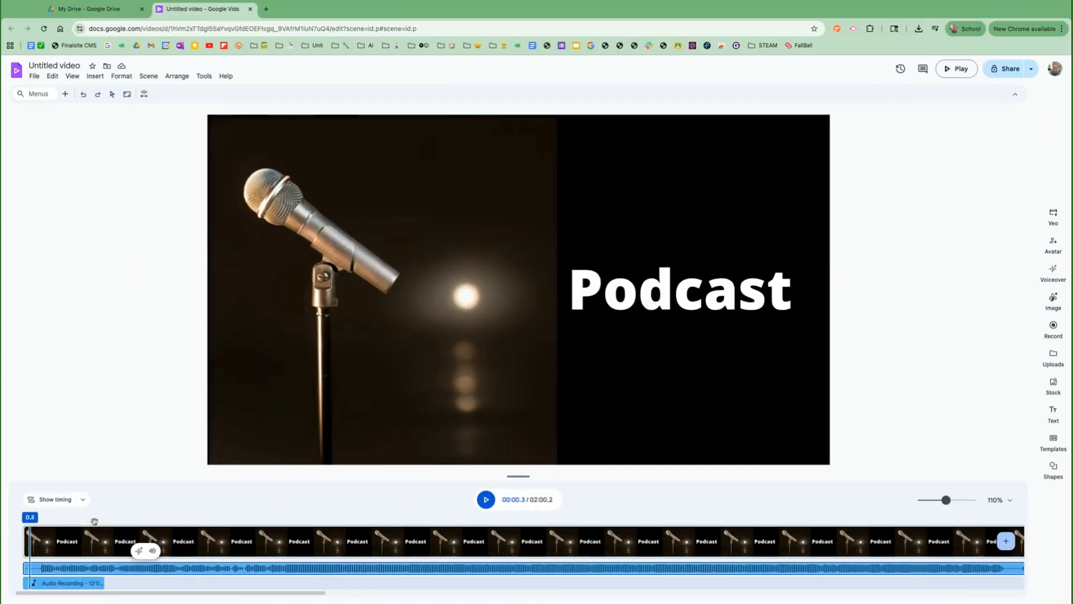
left_click(70, 523)
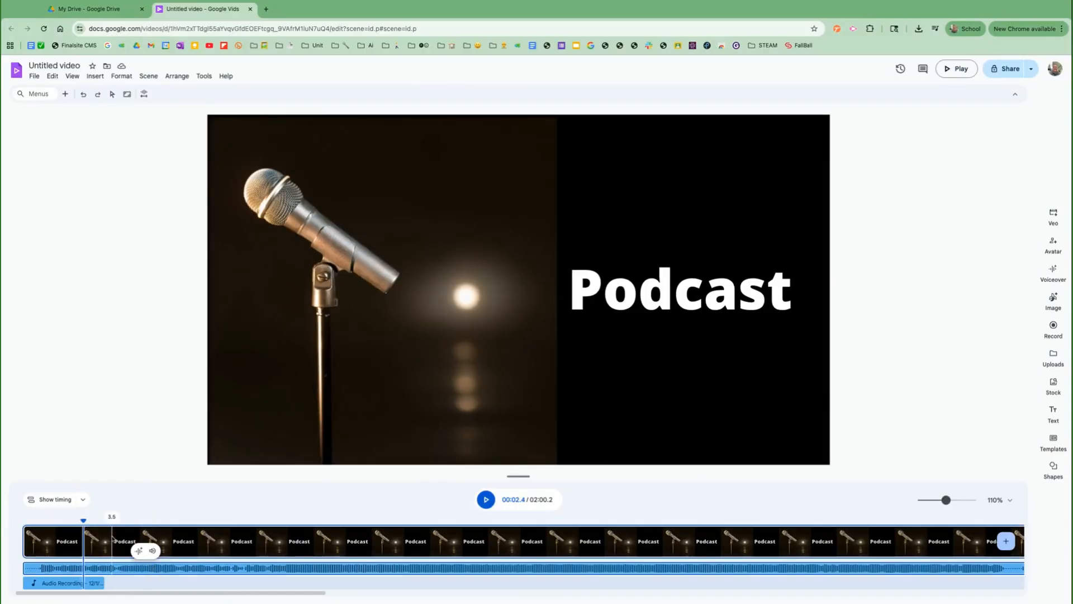
left_click(110, 522)
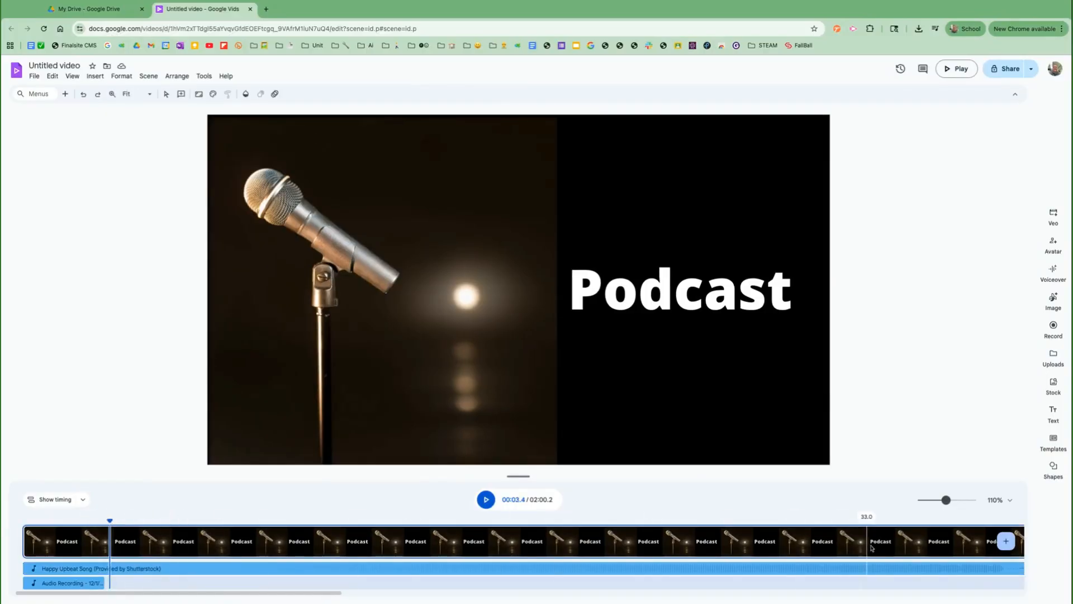
left_click(1053, 331)
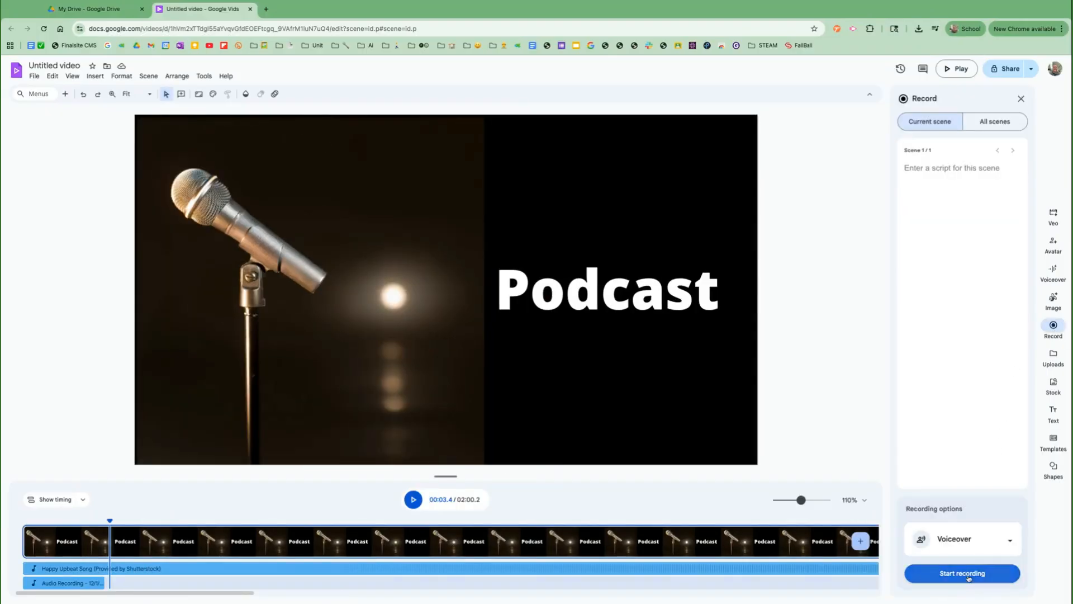
- Record a 12-second second voiceover, preview it, and insert it into the timeline
left_click(969, 578)
left_click(963, 573)
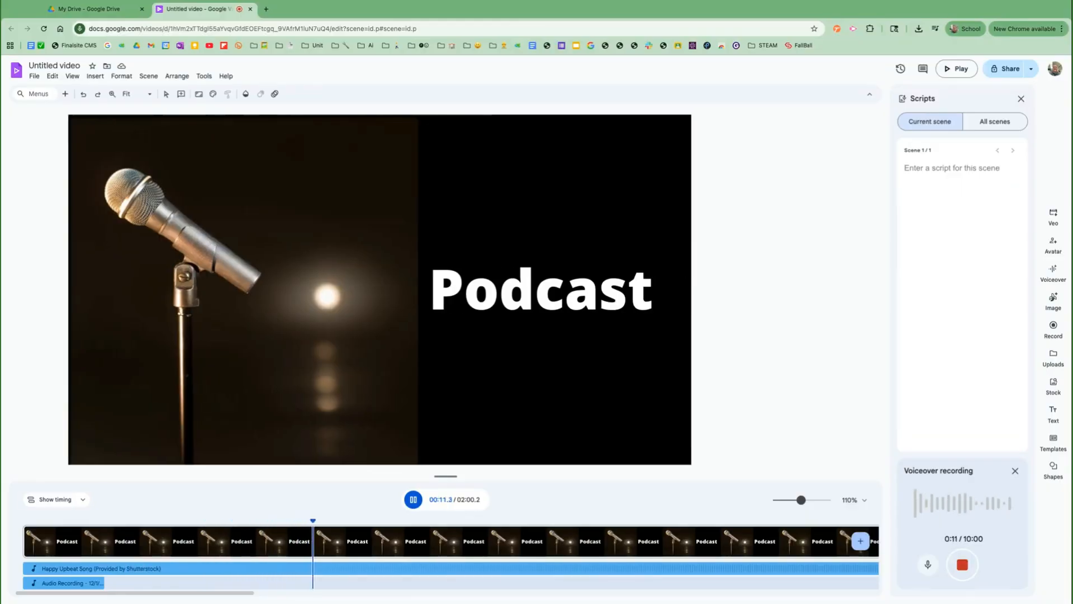
left_click(962, 565)
left_click(989, 573)
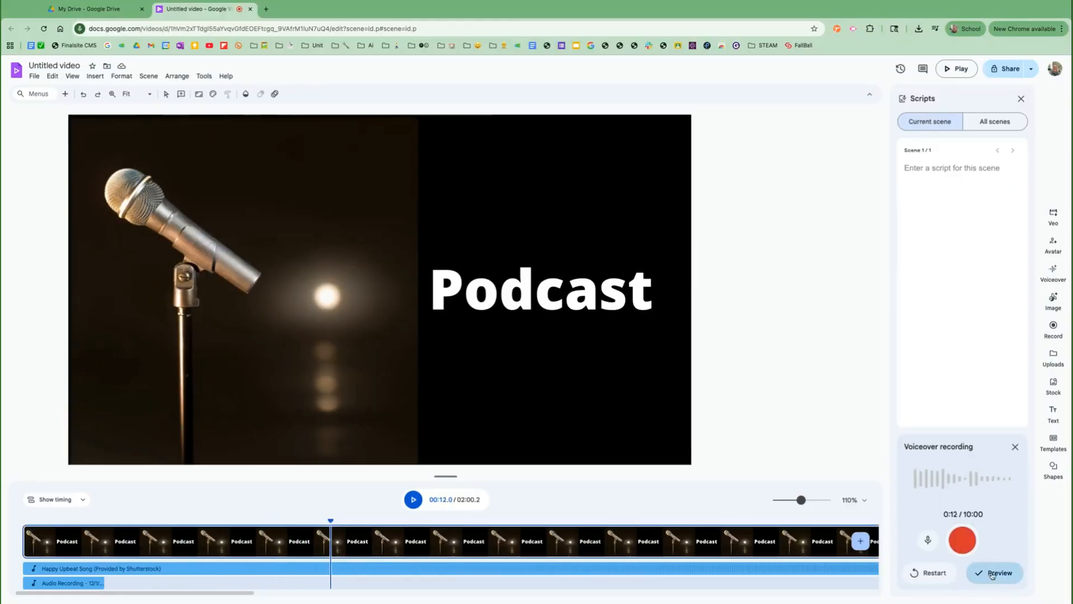
left_click(992, 571)
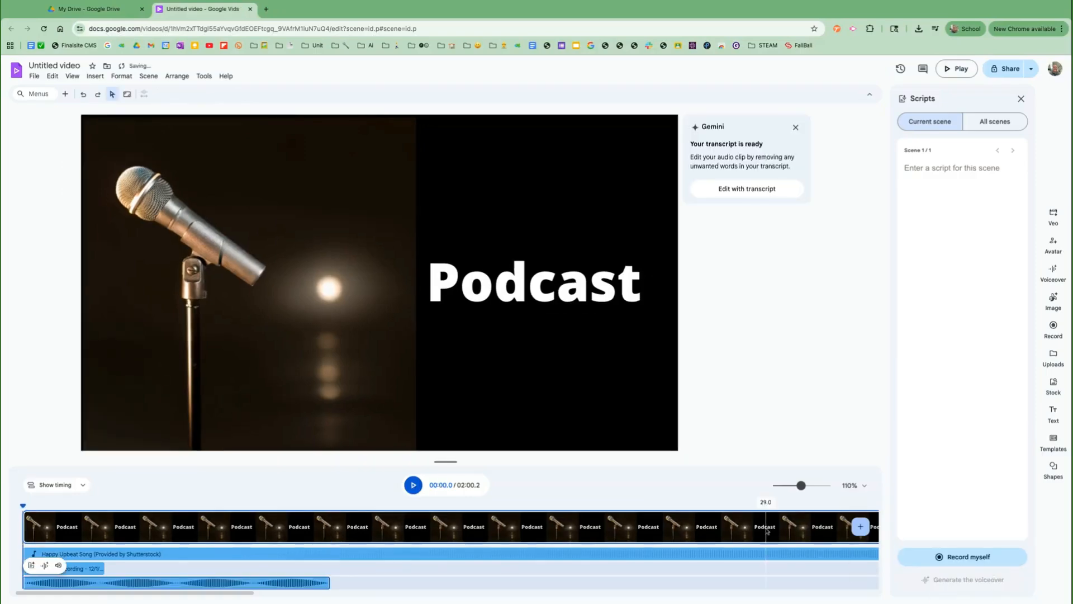
left_click(97, 582)
- Drag the second voiceover clip right so it directly follows the first on the same track
left_click_drag(97, 582, 178, 583)
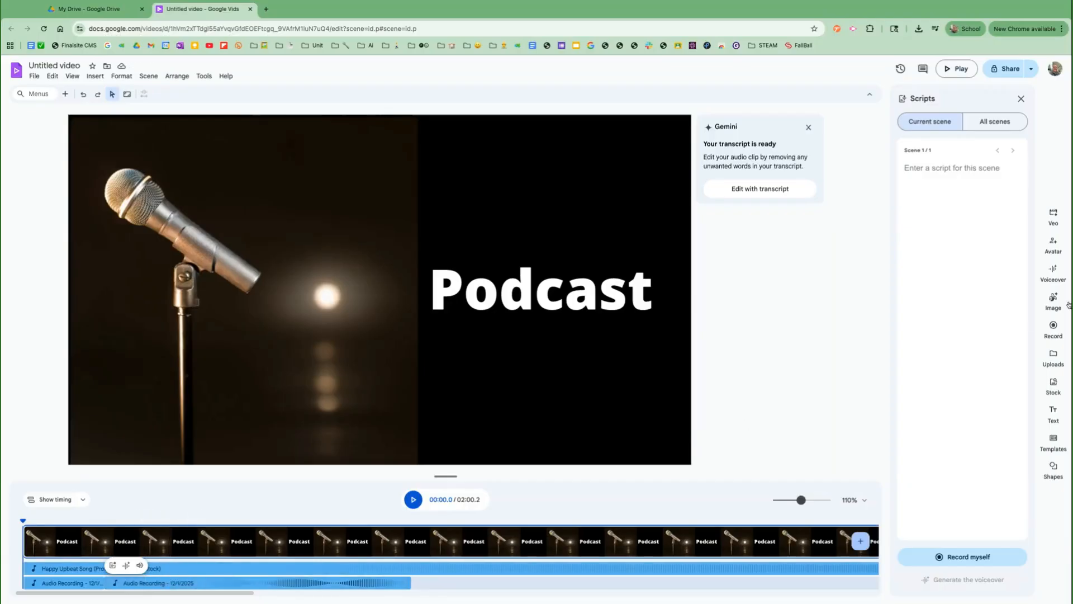
- Search the stock music library for applause, replacing the upbeat search term
left_click(1055, 385)
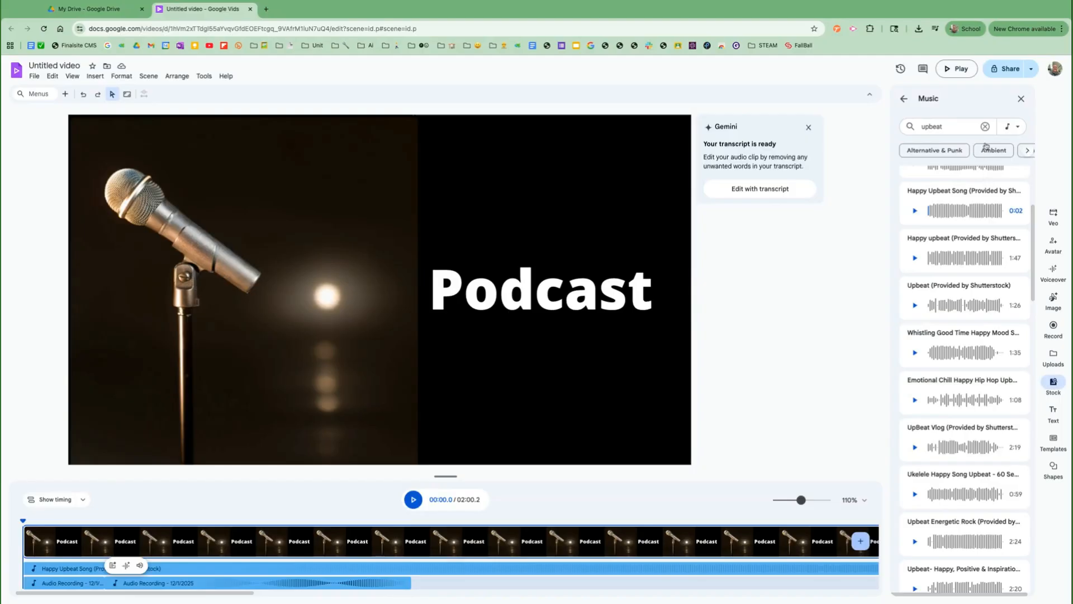
double_click(951, 125)
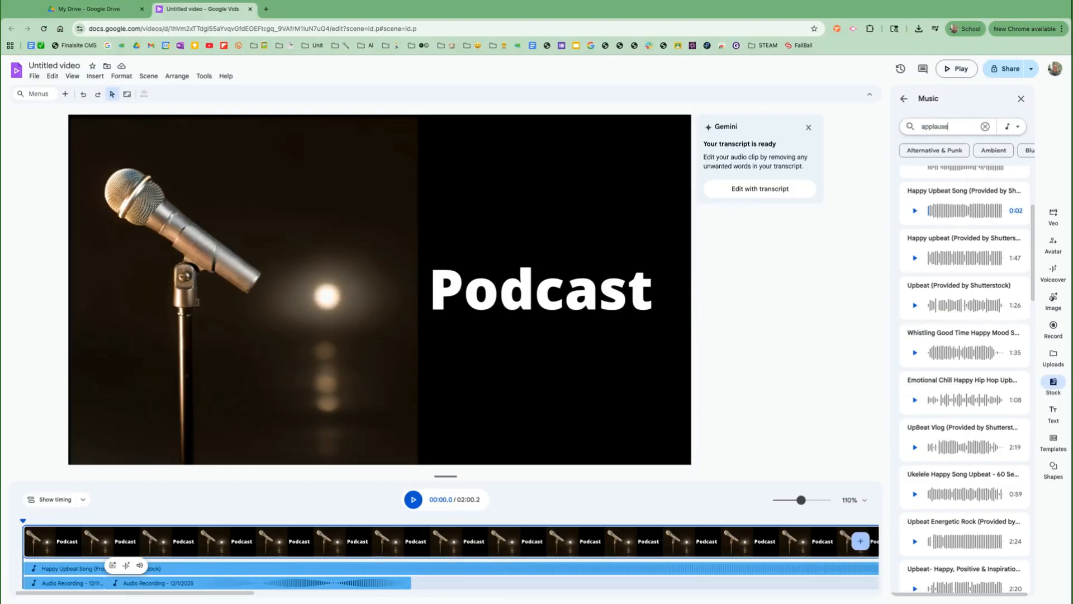
key("Return")
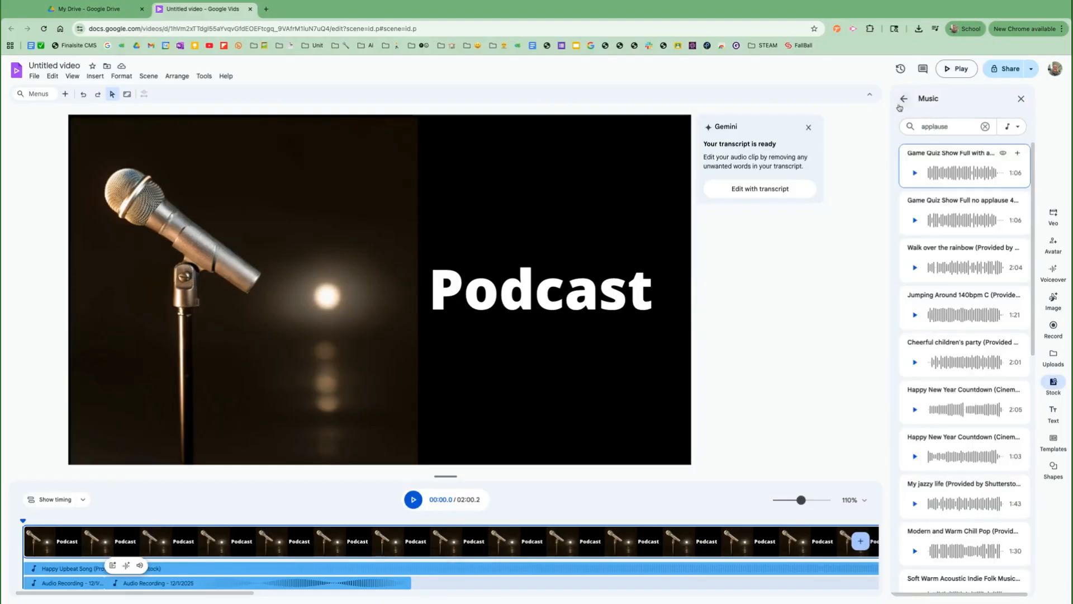
left_click(903, 99)
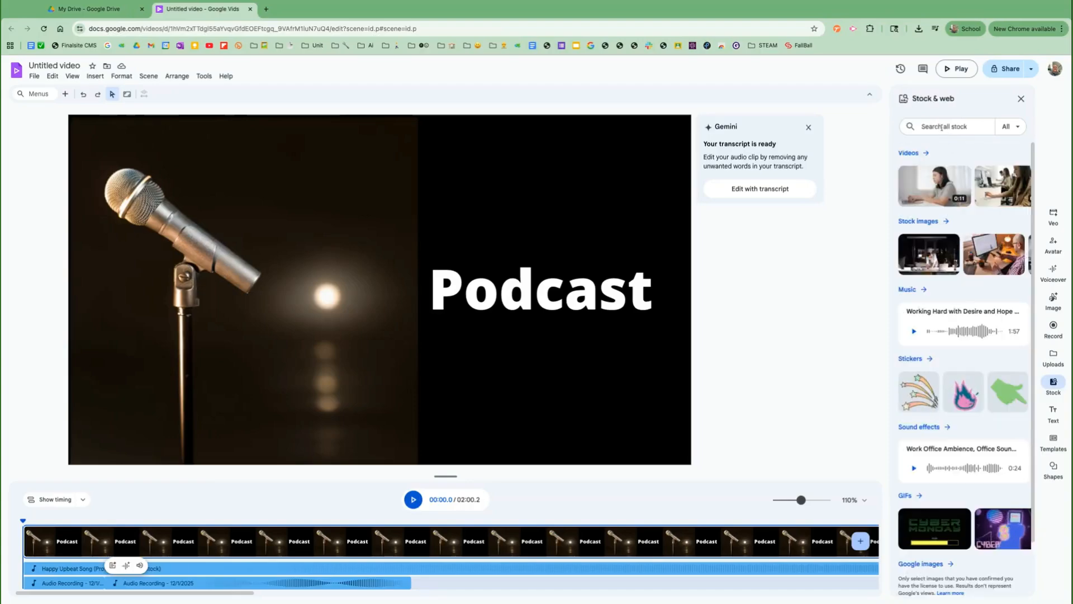
- Search sound effects for applause and add 'Applause, light, small room 01' to the video
left_click(932, 426)
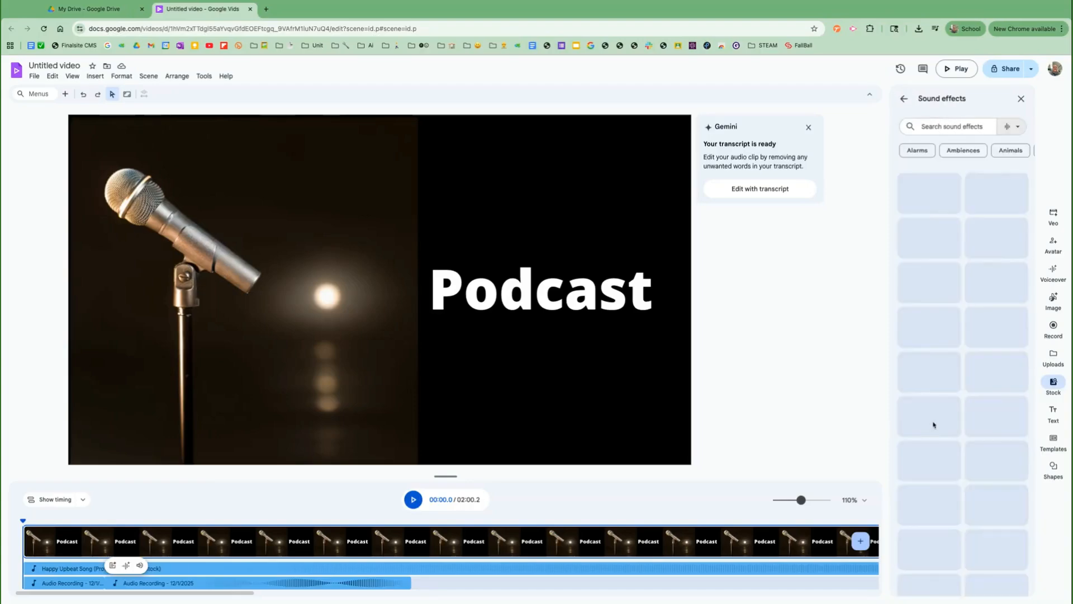
left_click(948, 129)
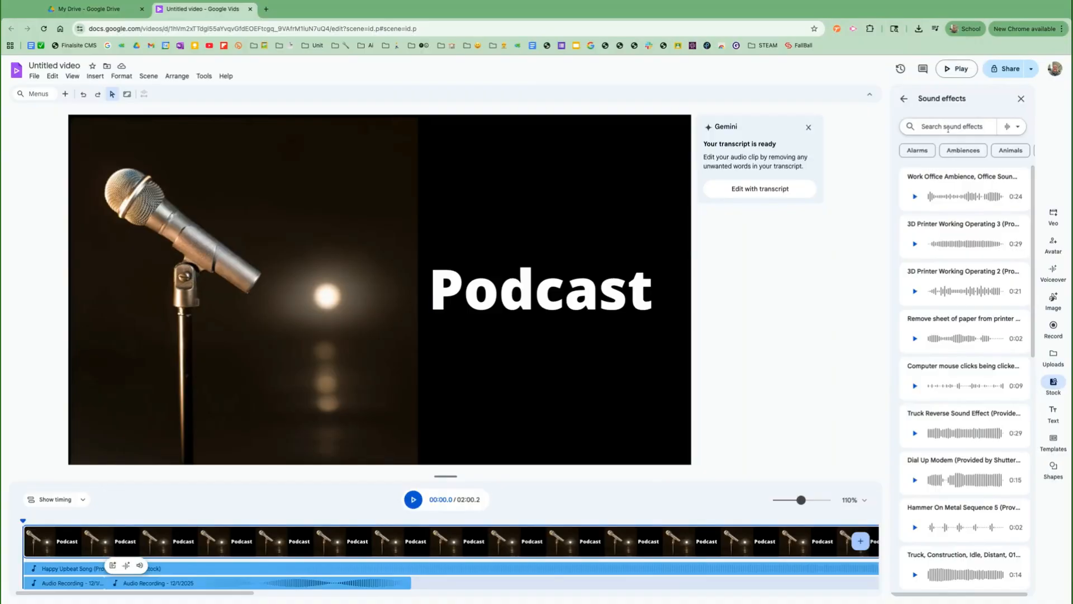
type("applause")
key("Return")
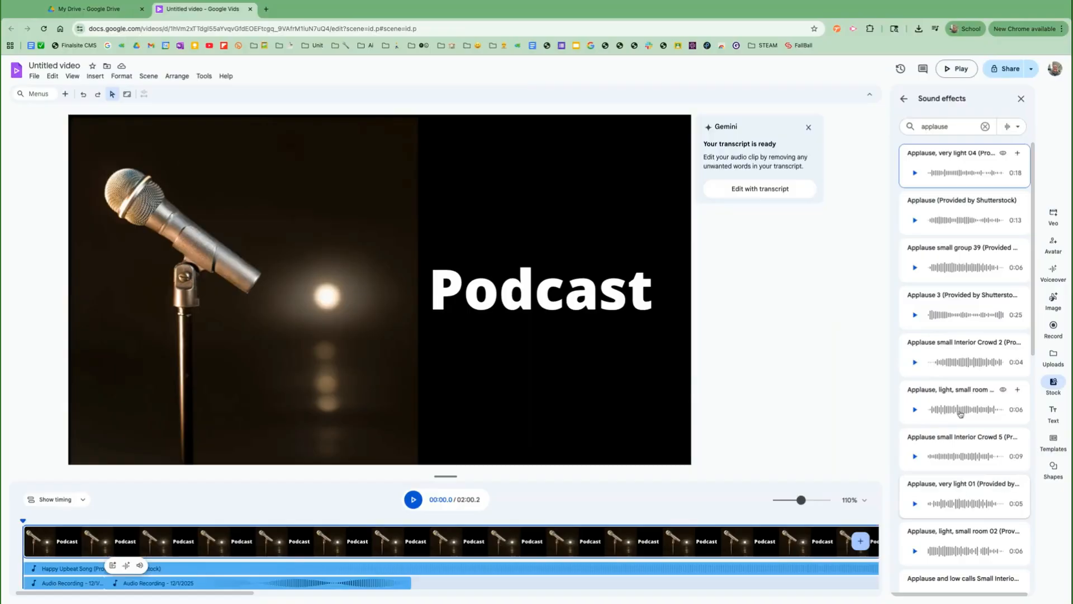
left_click(962, 402)
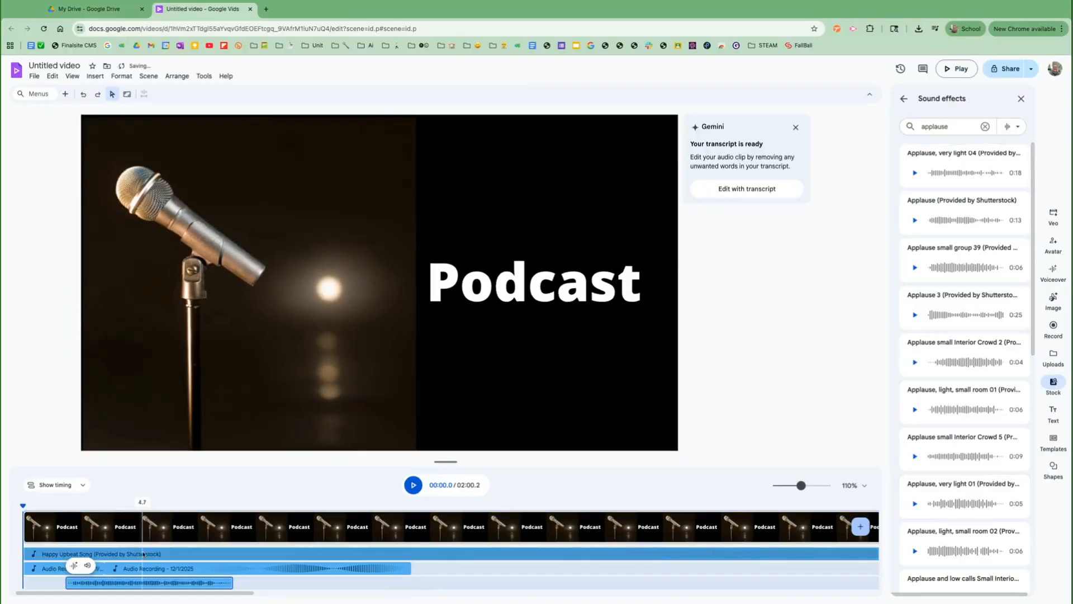
- Shift the applause clip later and move the second voiceover earlier to about 7.3 seconds
left_click_drag(101, 584, 269, 571)
left_click(157, 569)
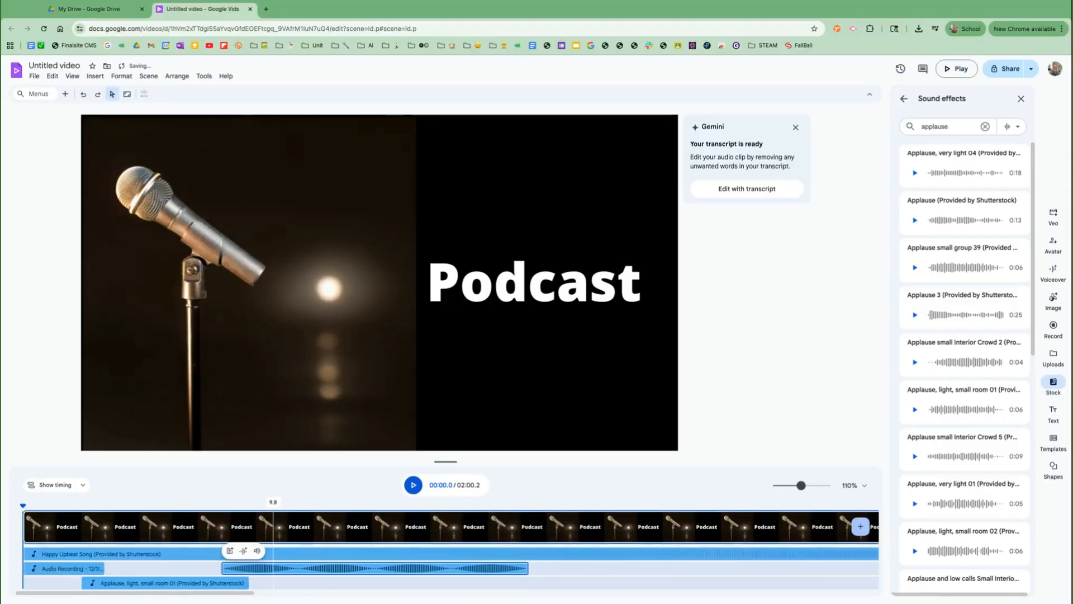
left_click_drag(274, 568, 254, 568)
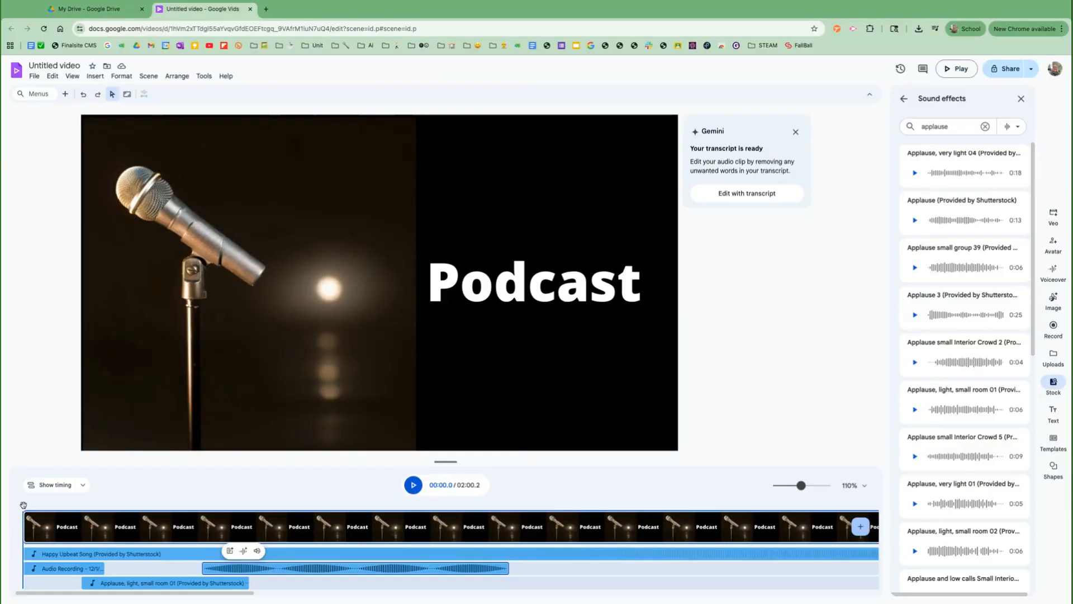
left_click_drag(23, 505, 222, 506)
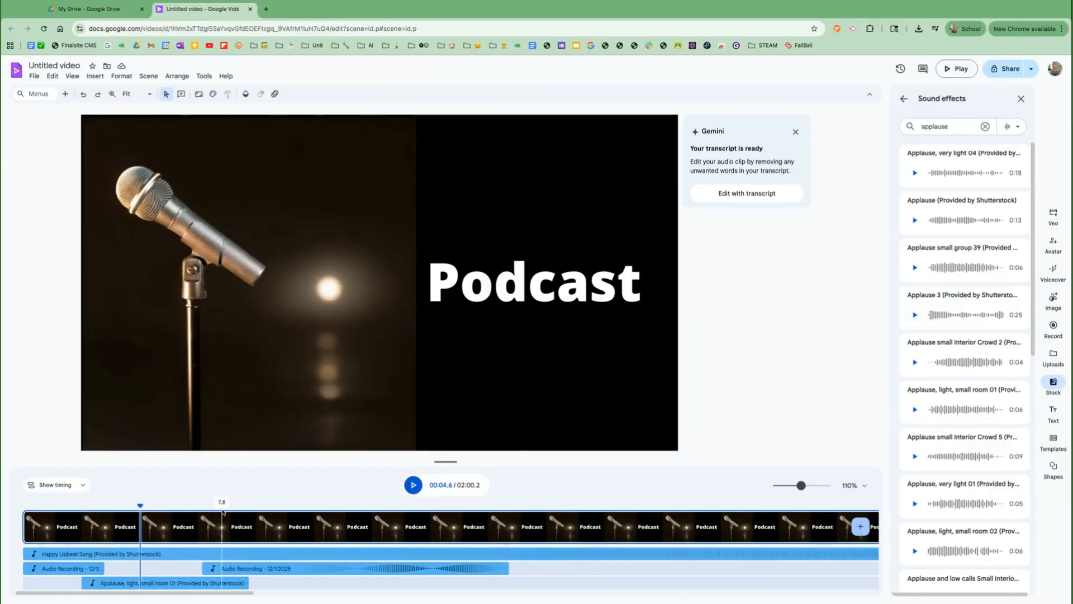
left_click(27, 507)
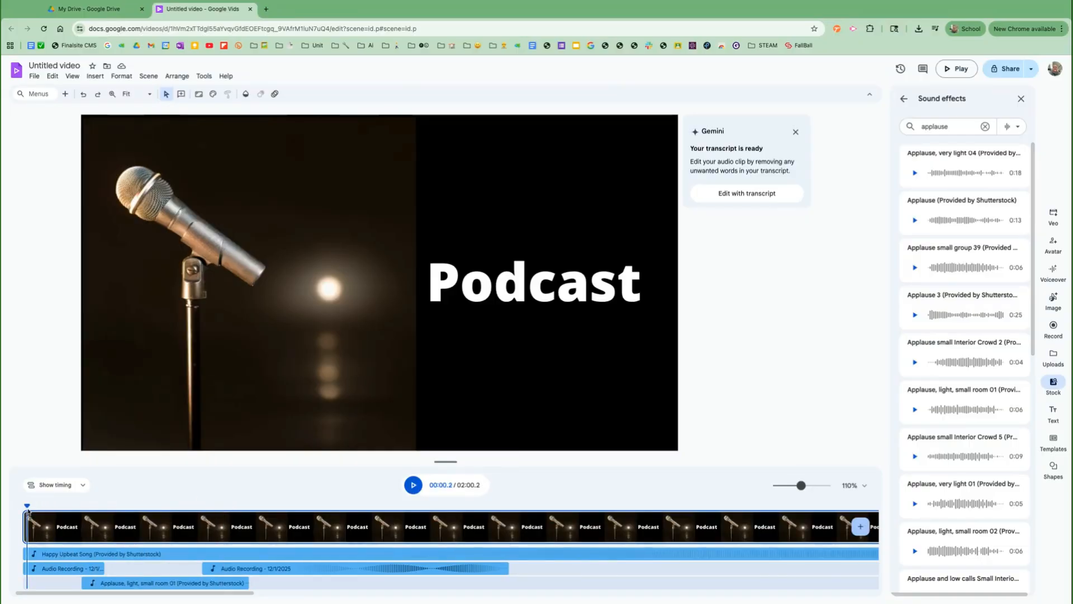
left_click(412, 486)
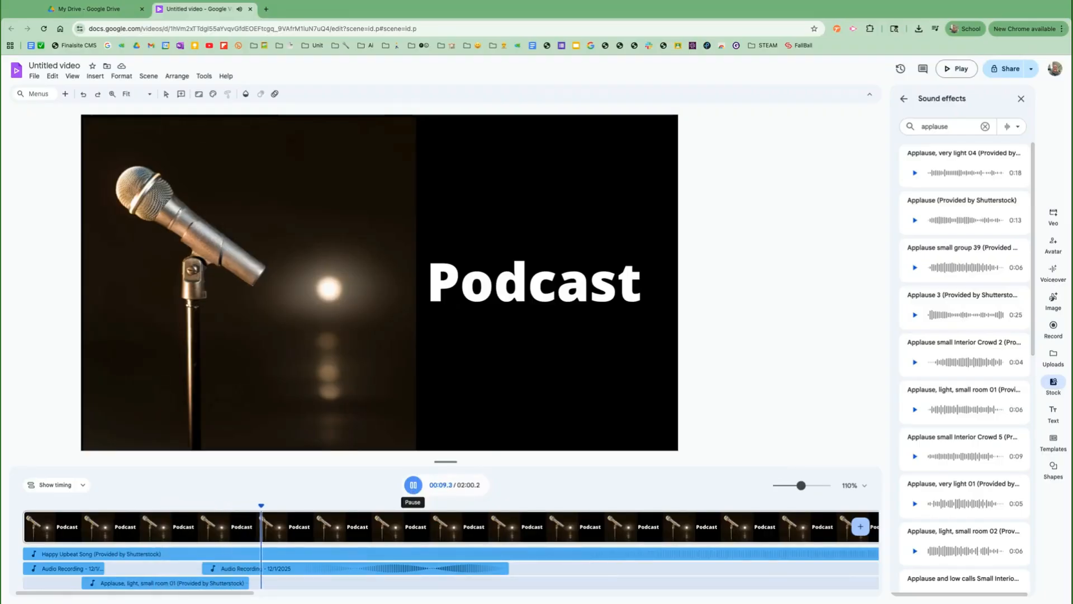
key("space")
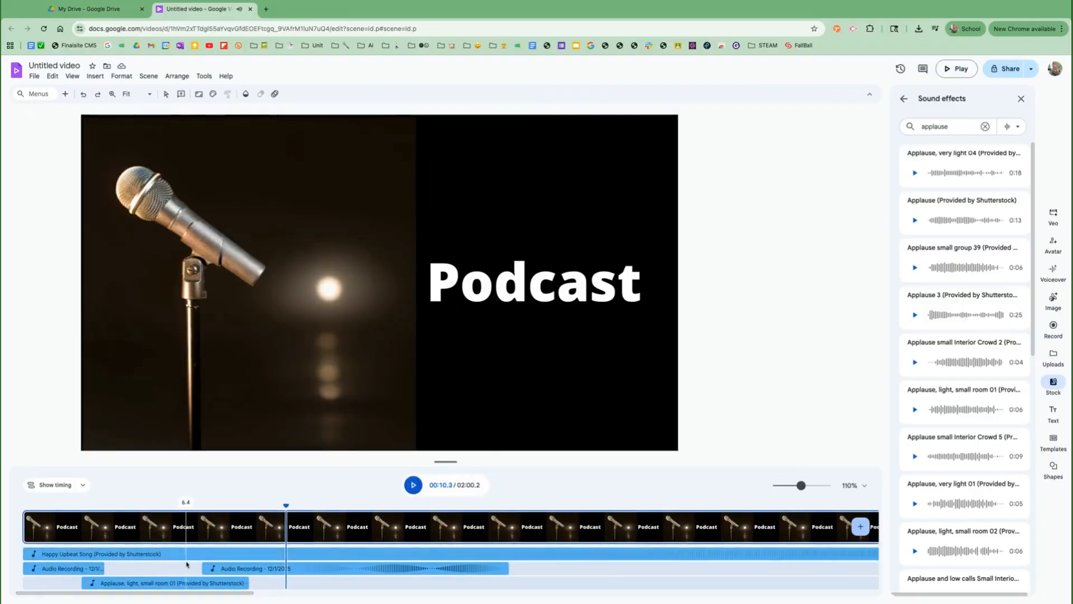
scroll(353, 544, "right", 5)
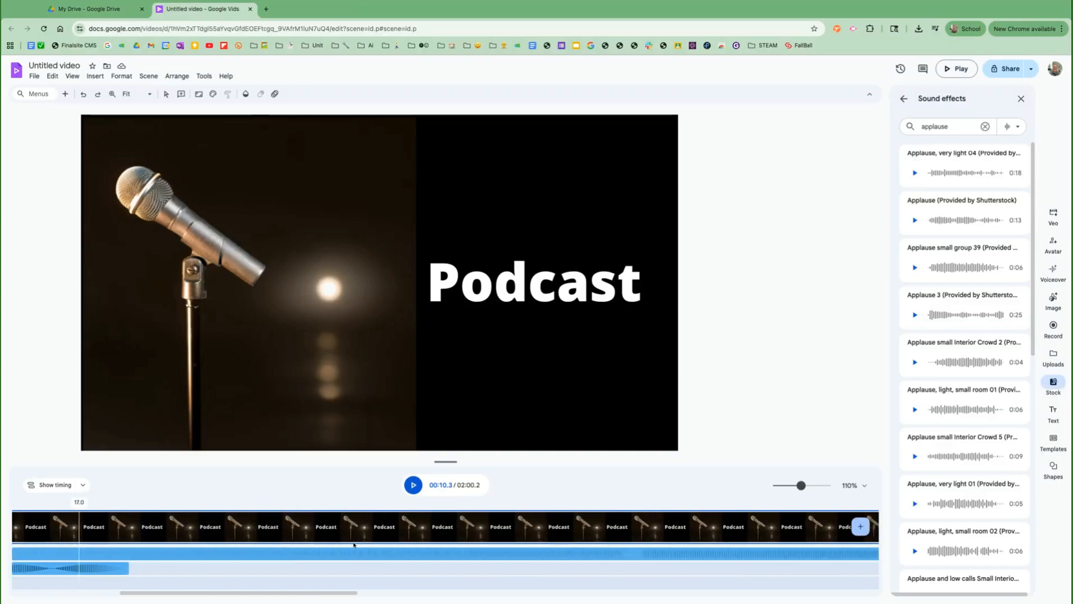
scroll(354, 544, "right", 6)
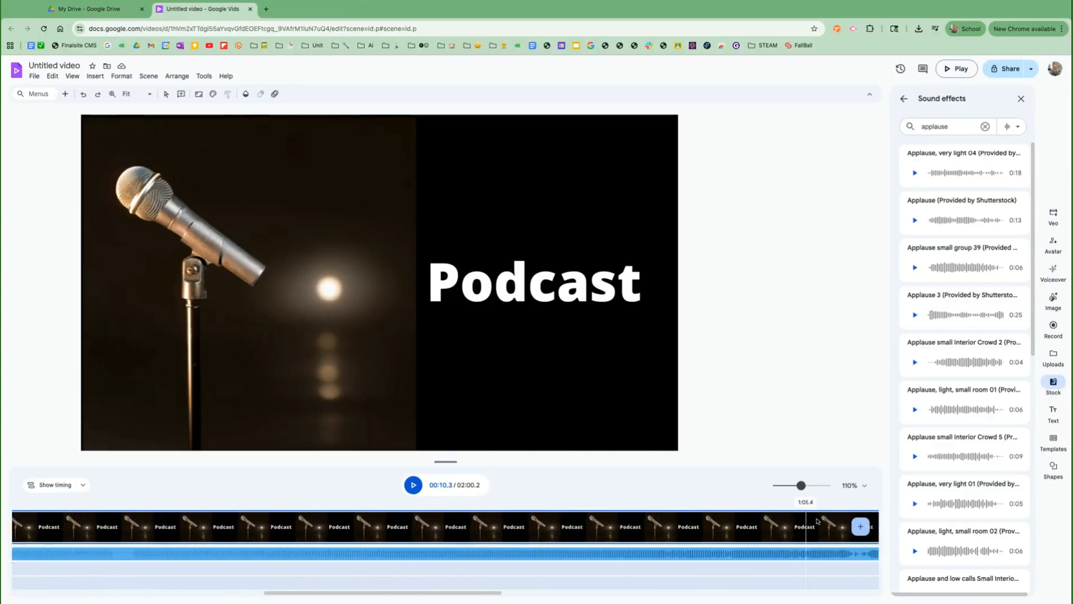
- Browse the stock videos library, then start sharing to get the prompt to name the untitled video
left_click(904, 98)
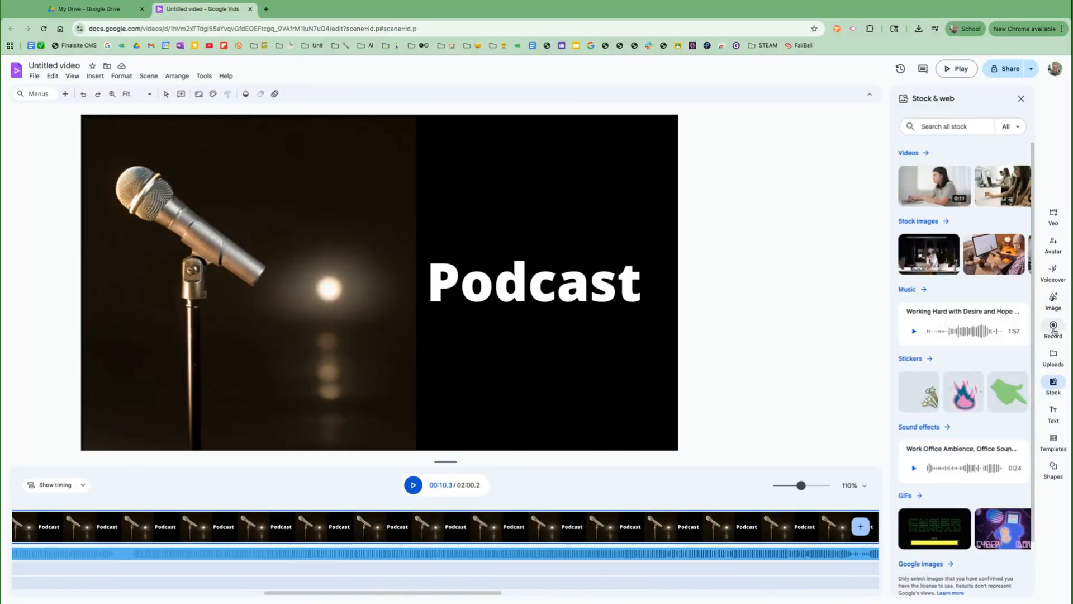
mouse_move(937, 171)
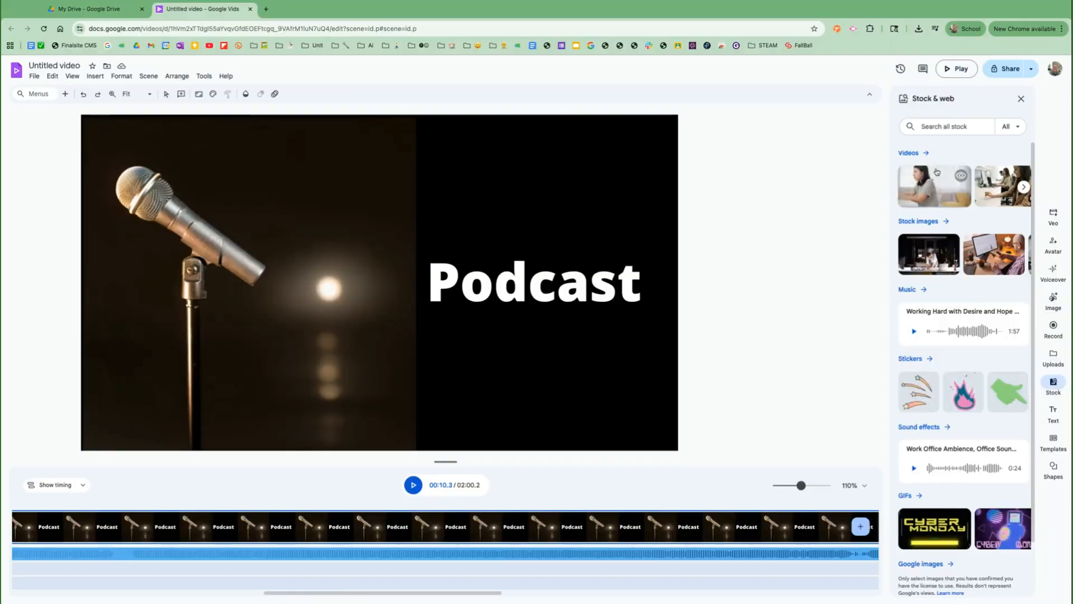
left_click(909, 152)
scroll(951, 308, "down", 5)
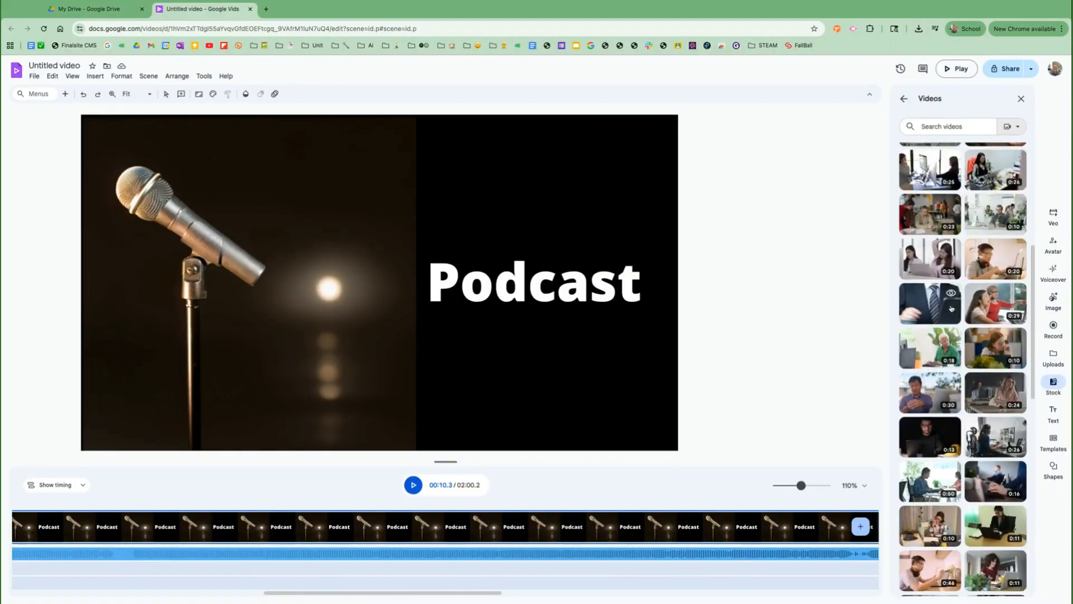
scroll(952, 308, "up", 5)
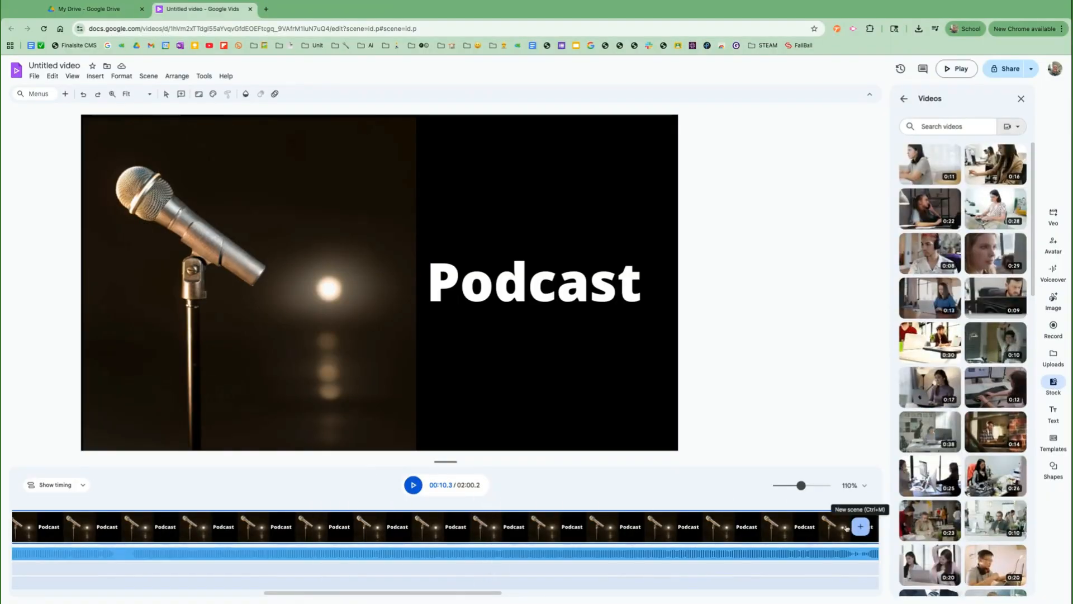
scroll(604, 500, "left", 10)
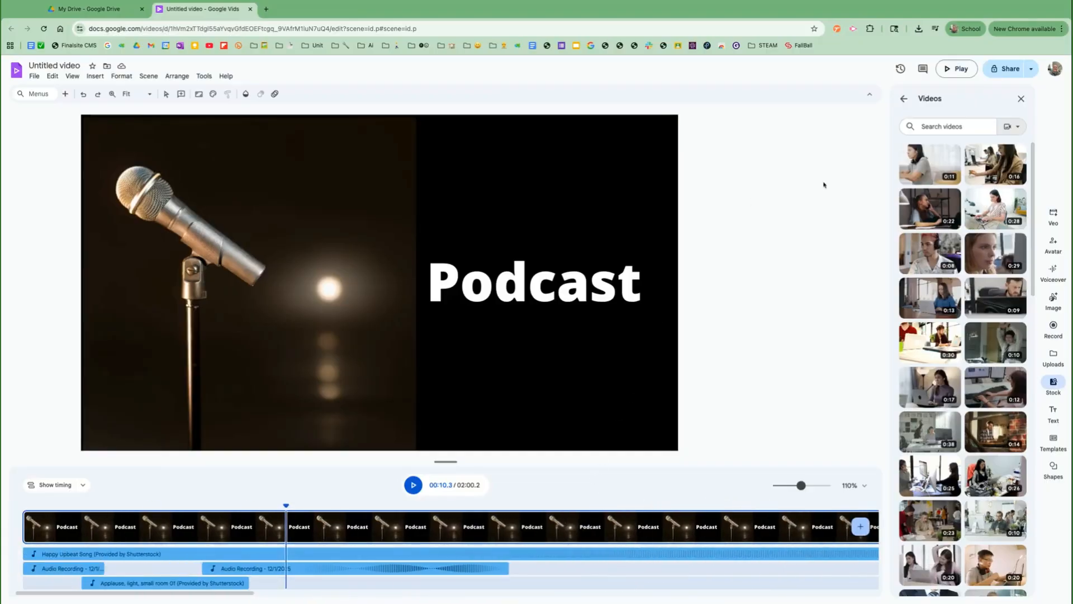
left_click(997, 72)
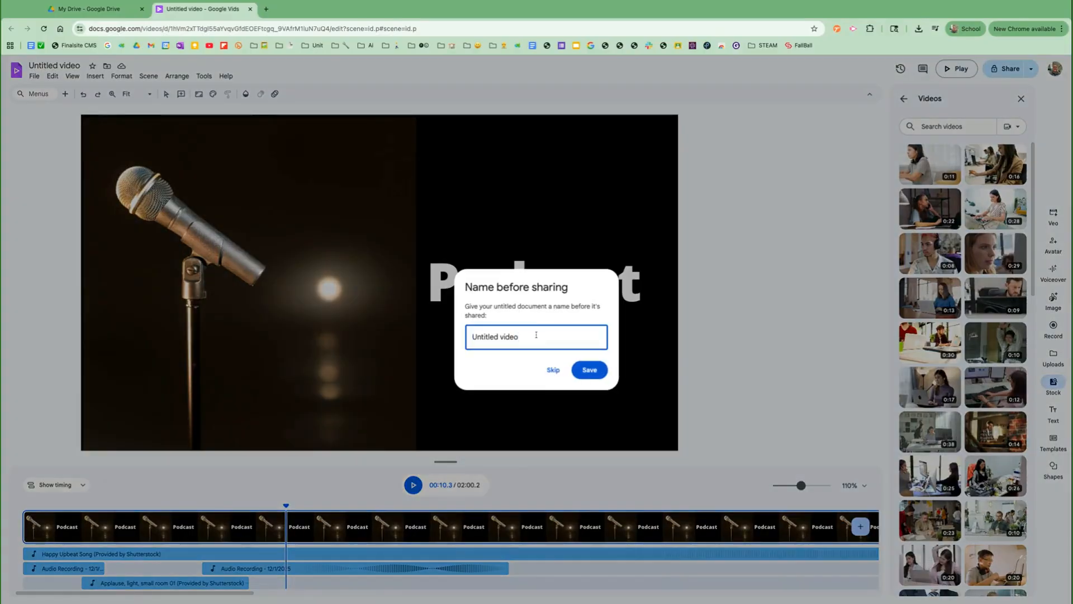
- Replace the default Untitled name with 'Sample' and save it
key("BackSpace")
key("BackSpace")
key("BackSpace")
key("BackSpace")
key("BackSpace")
type("S")
left_click(573, 368)
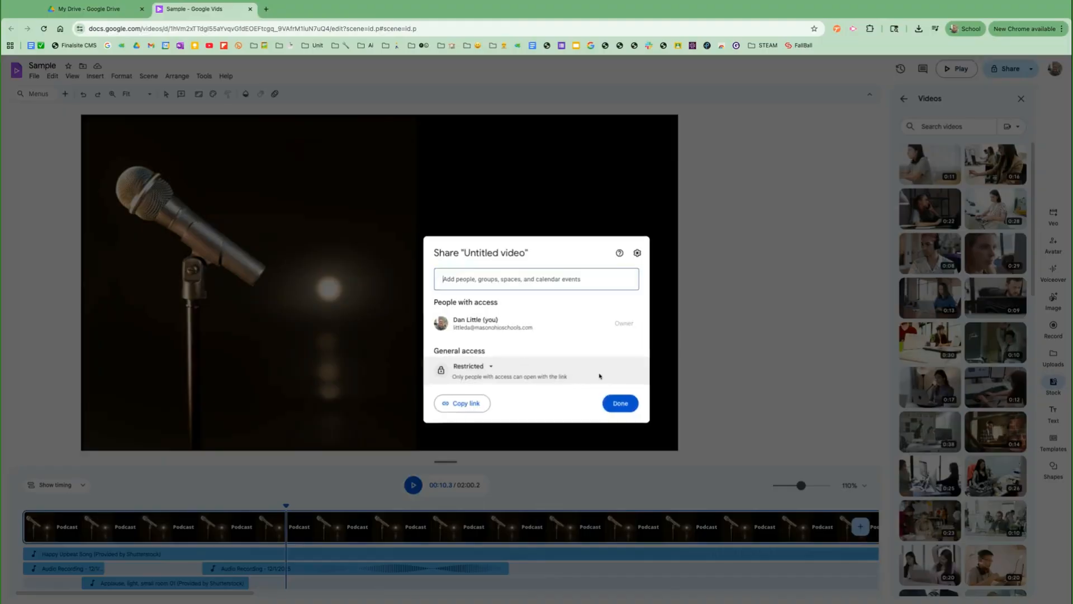
- Set general access so anyone with the link can view the video
left_click(484, 369)
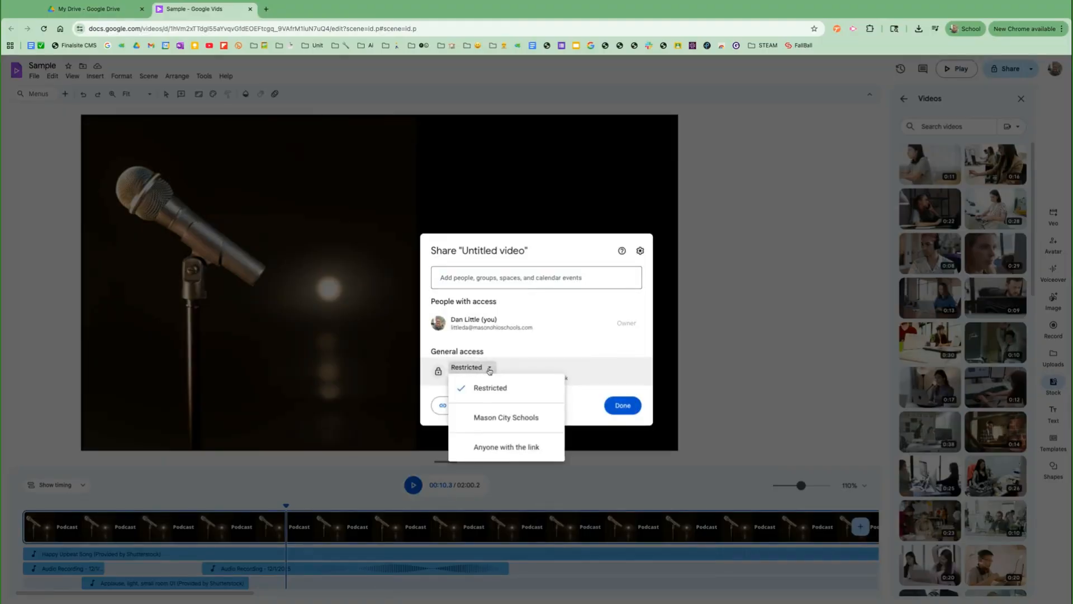
left_click(509, 446)
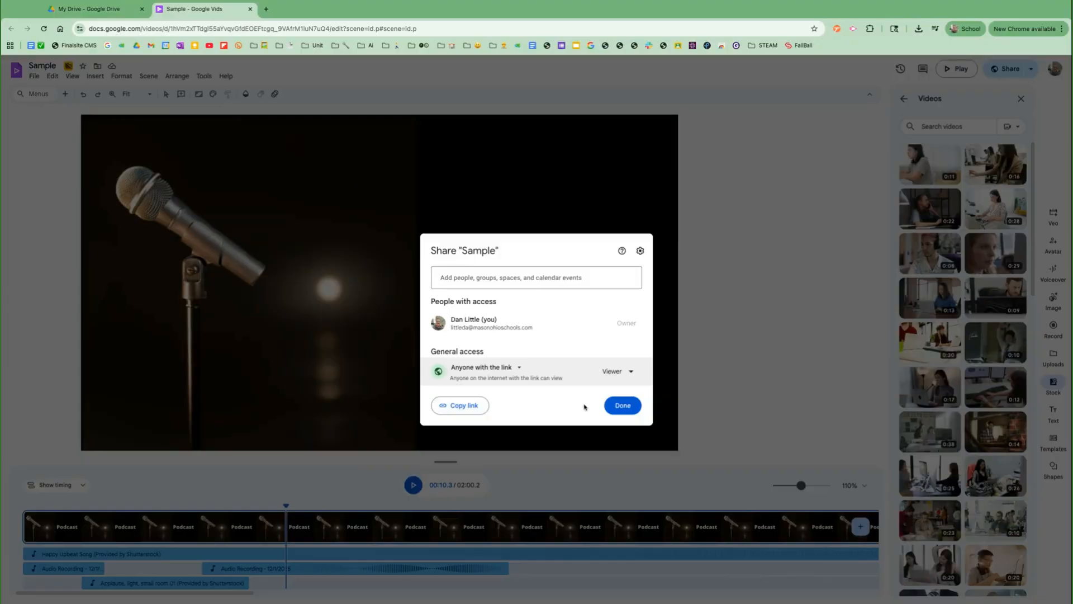
left_click(623, 406)
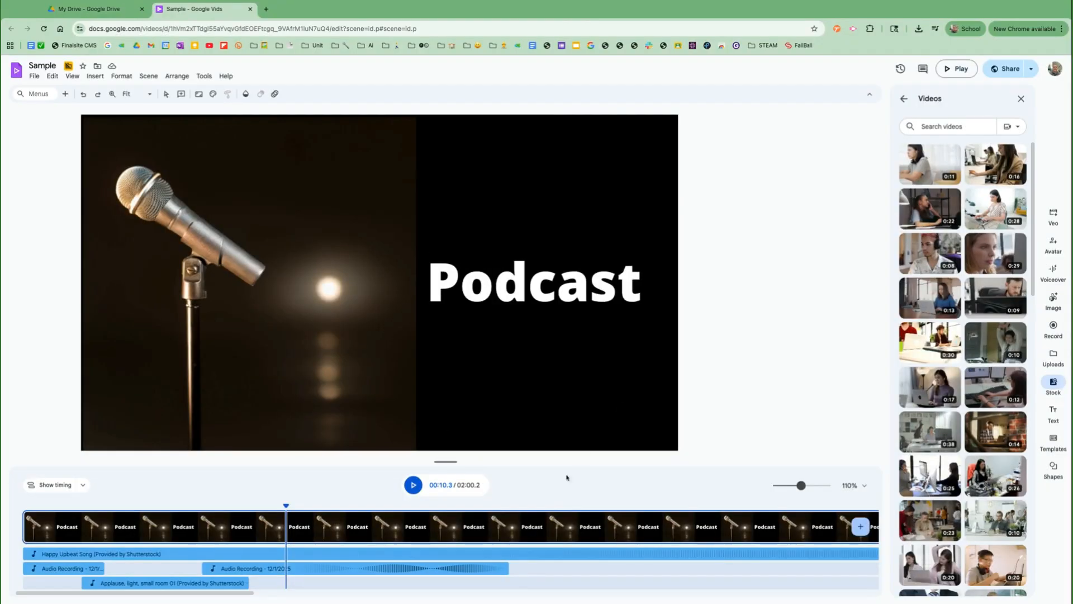
- Start a voiceover recording session at the 00:18.9 playback position
left_click(505, 505)
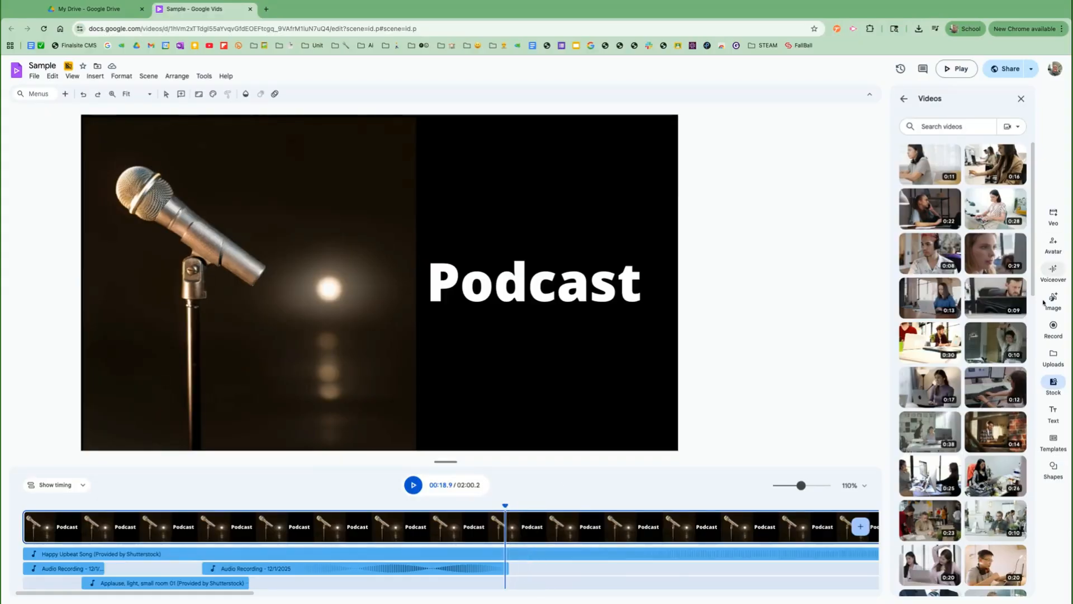
left_click(1054, 326)
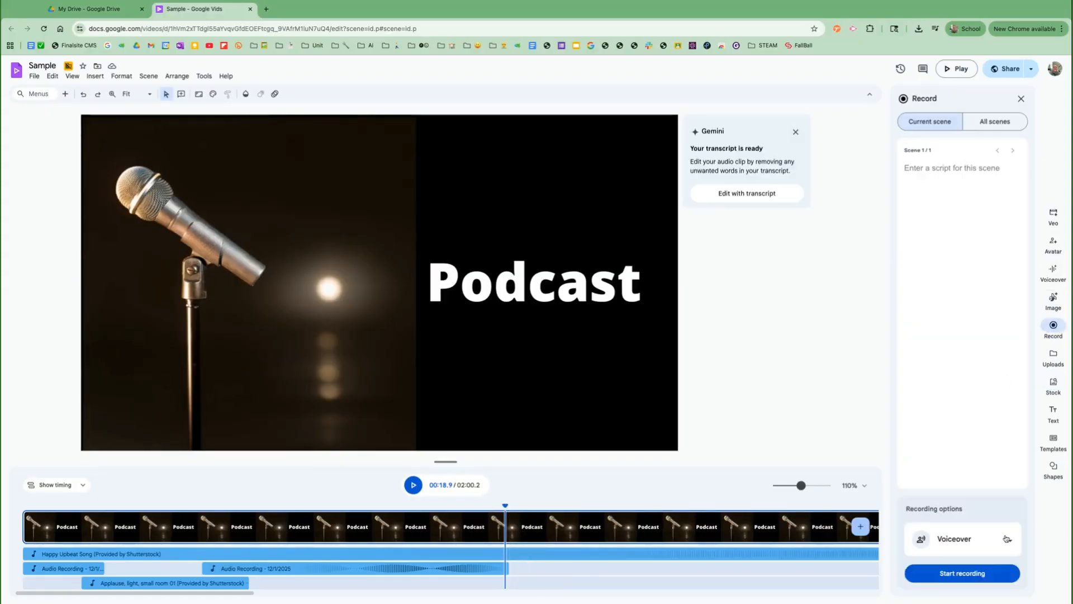
left_click(975, 576)
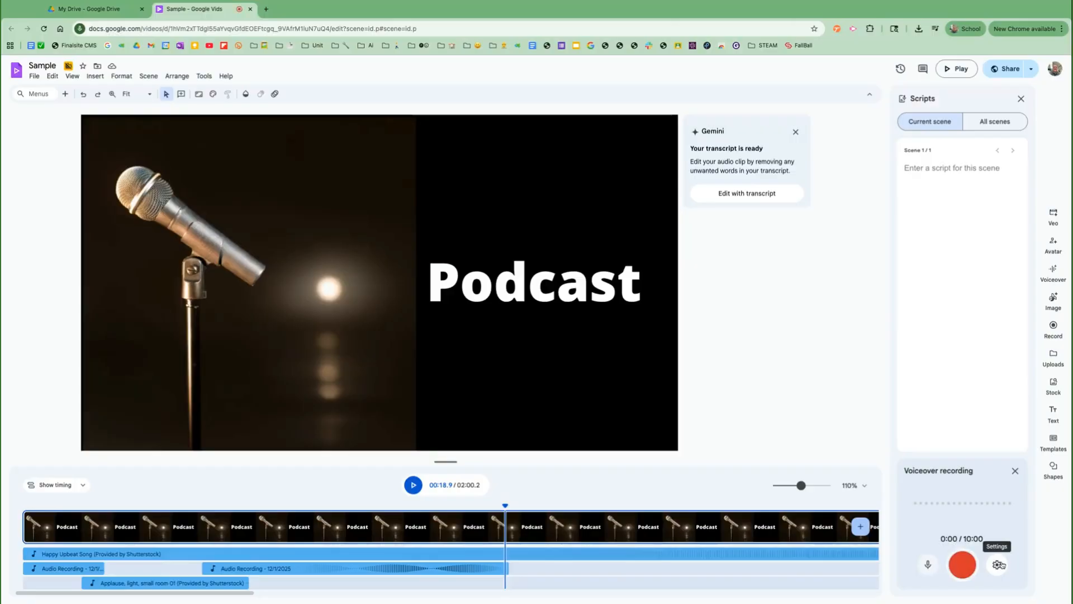
- Confirm the RØDE NT-USB+ as the recording microphone in settings
left_click(999, 565)
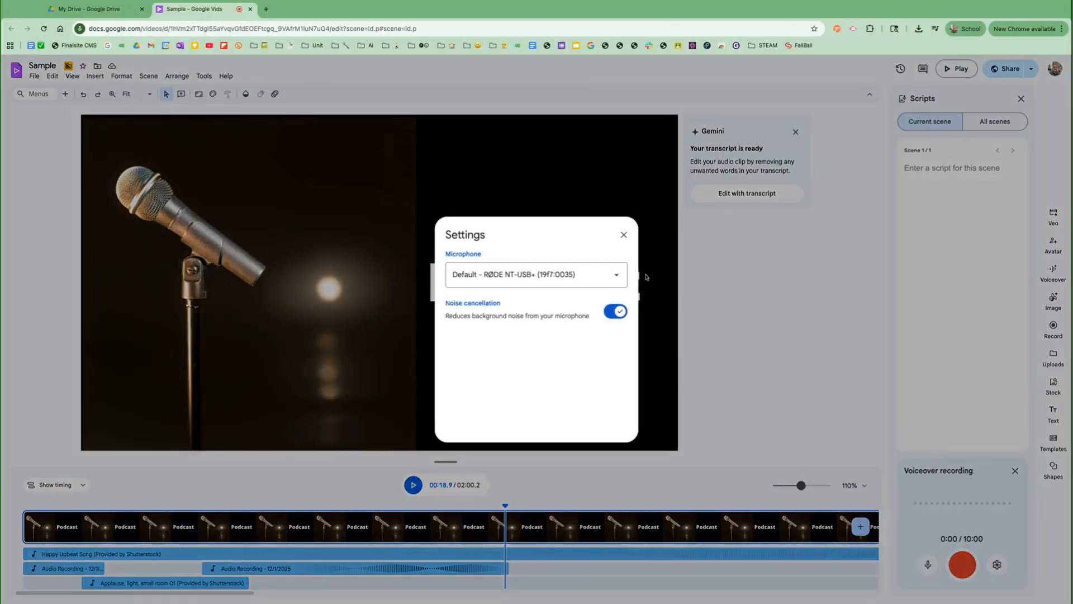
left_click(614, 275)
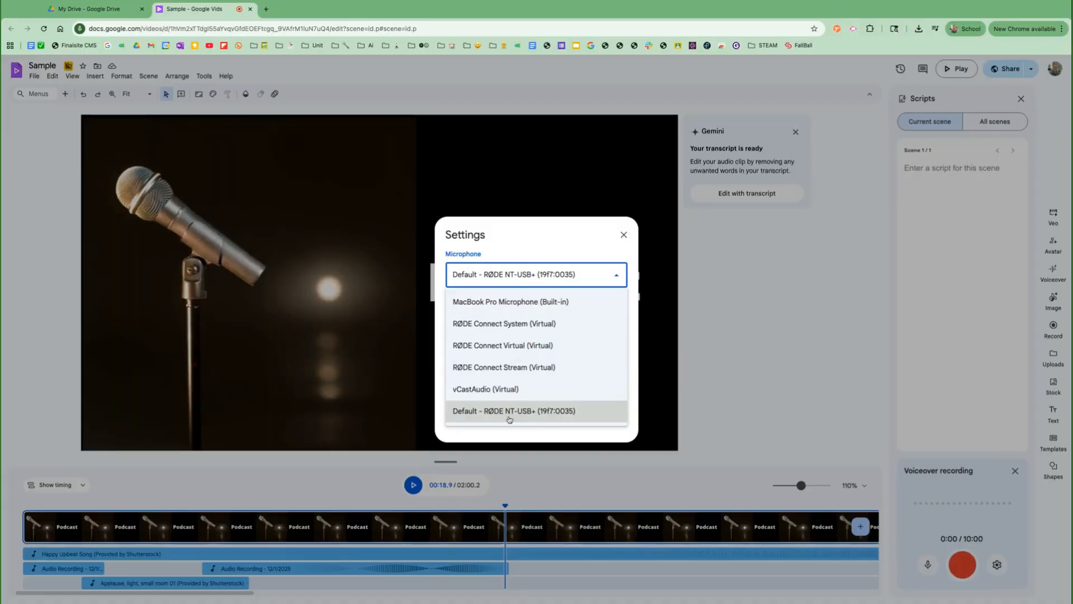
left_click(528, 413)
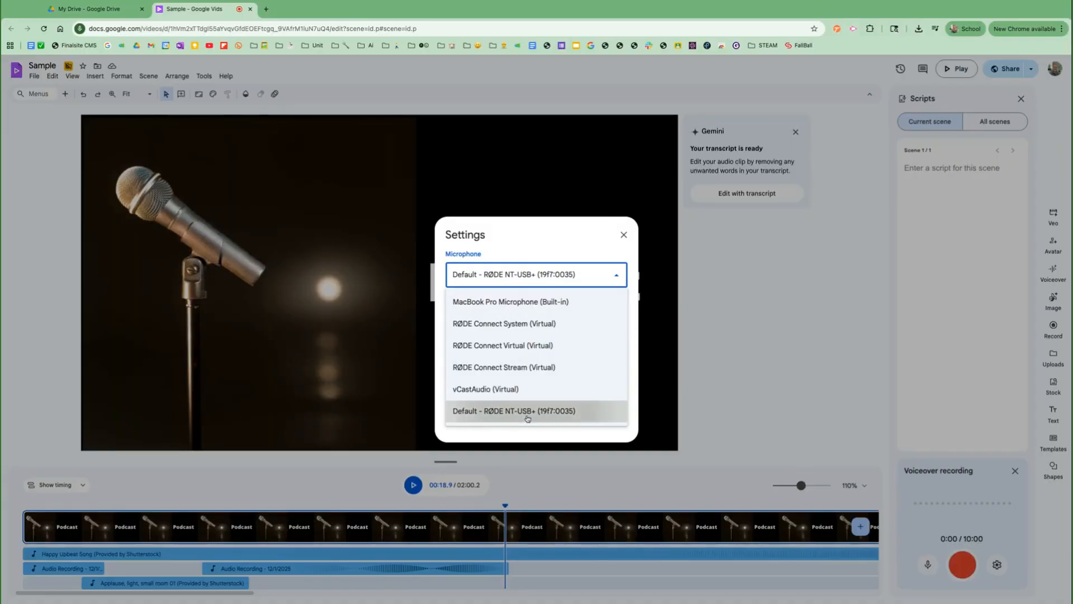
left_click(623, 234)
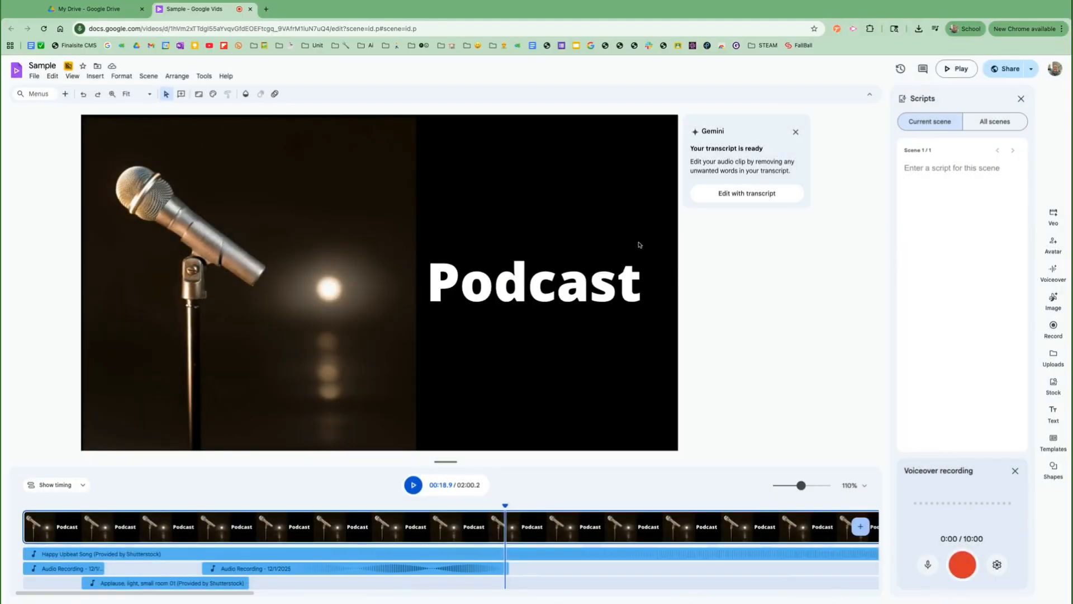